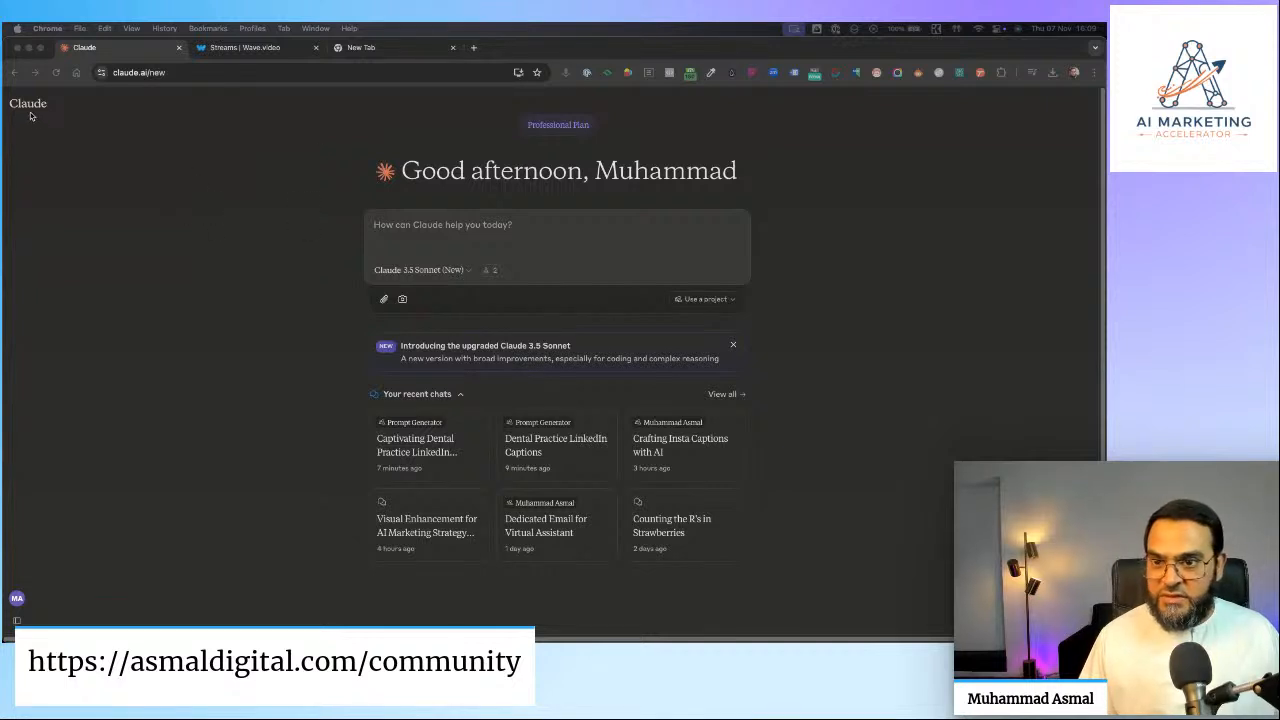
# Open the How to use Claude example project from the projects list and display its Claude prompting guide document
pyautogui.click(305, 125)
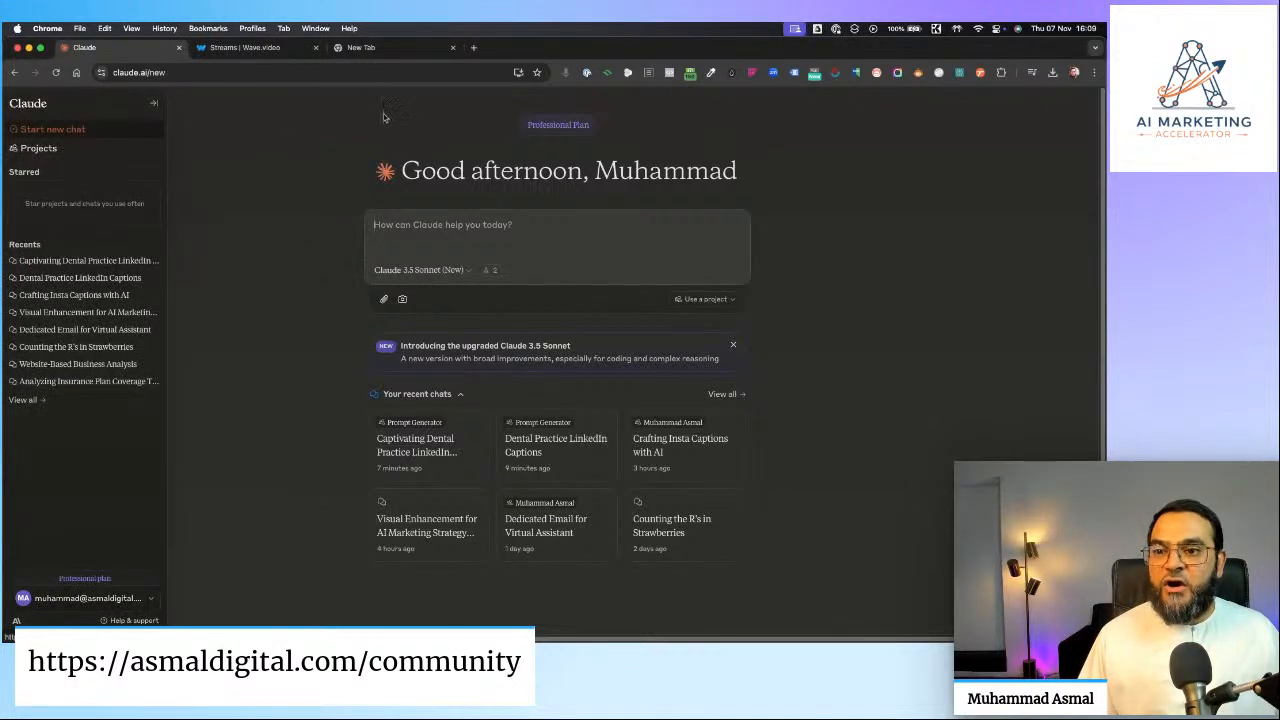
pyautogui.moveTo(24, 106)
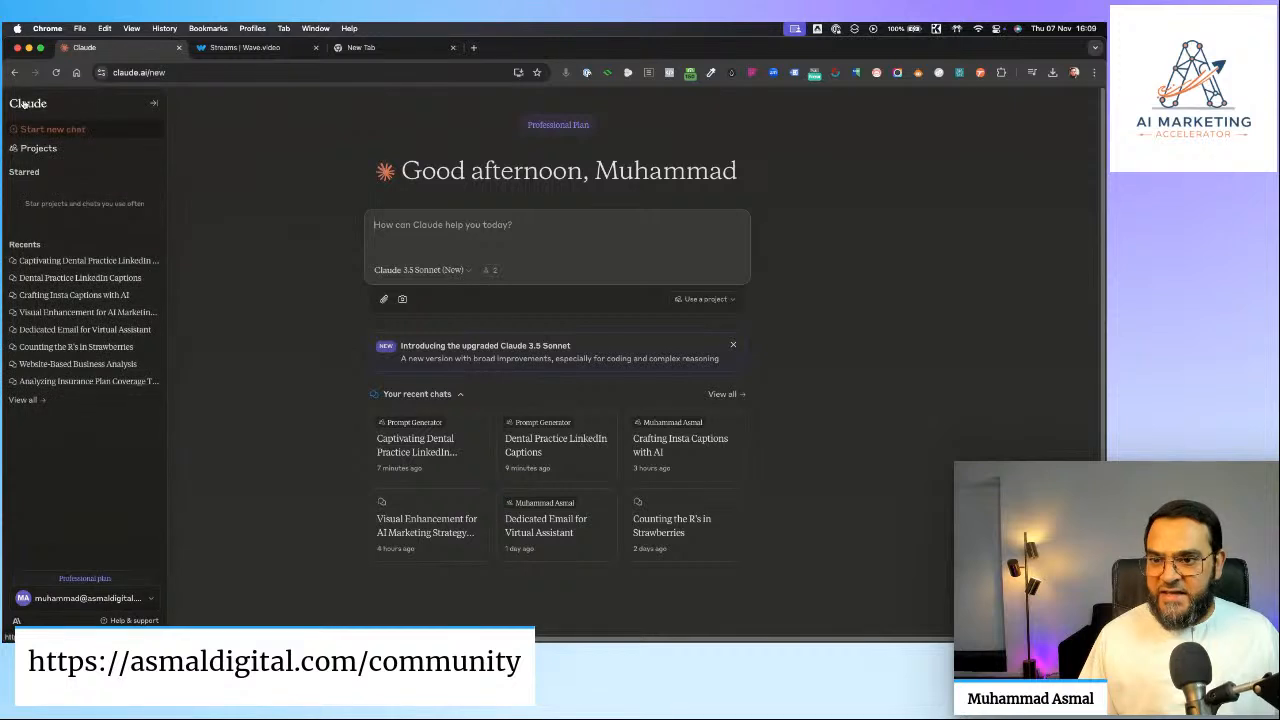
pyautogui.click(52, 150)
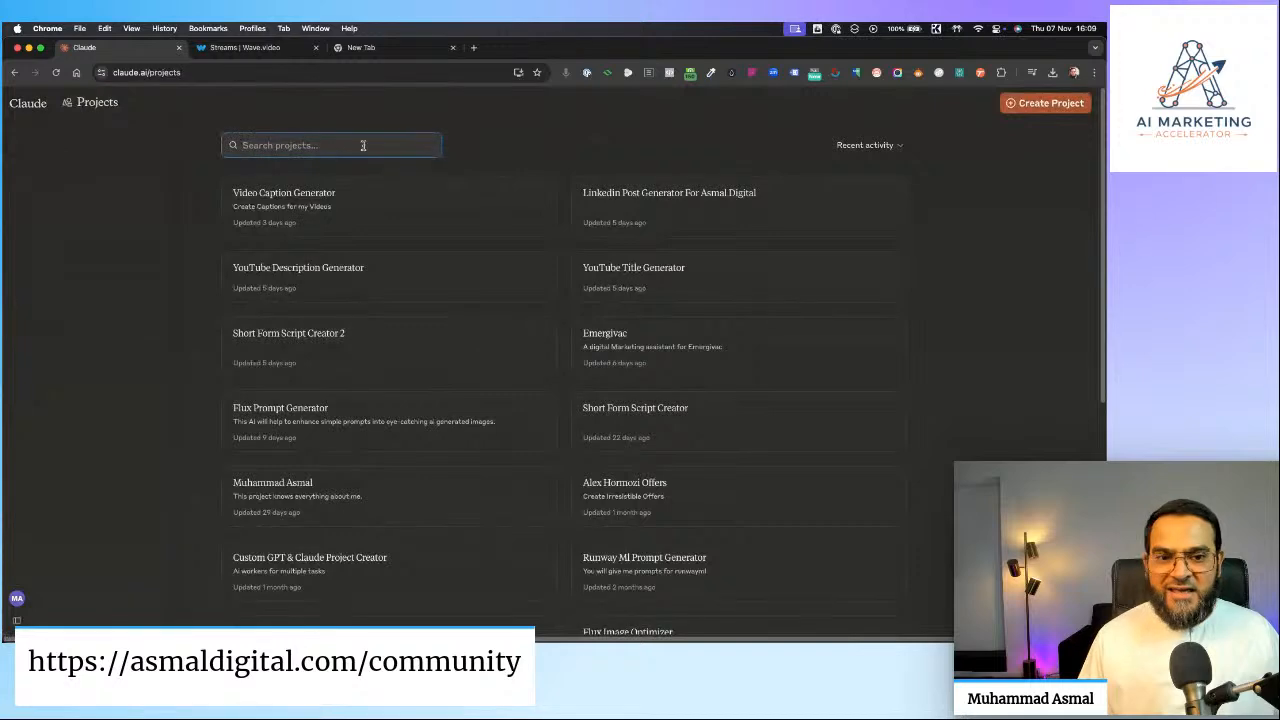
pyautogui.scroll(-5, 439, 358)
pyautogui.scroll(5, 439, 358)
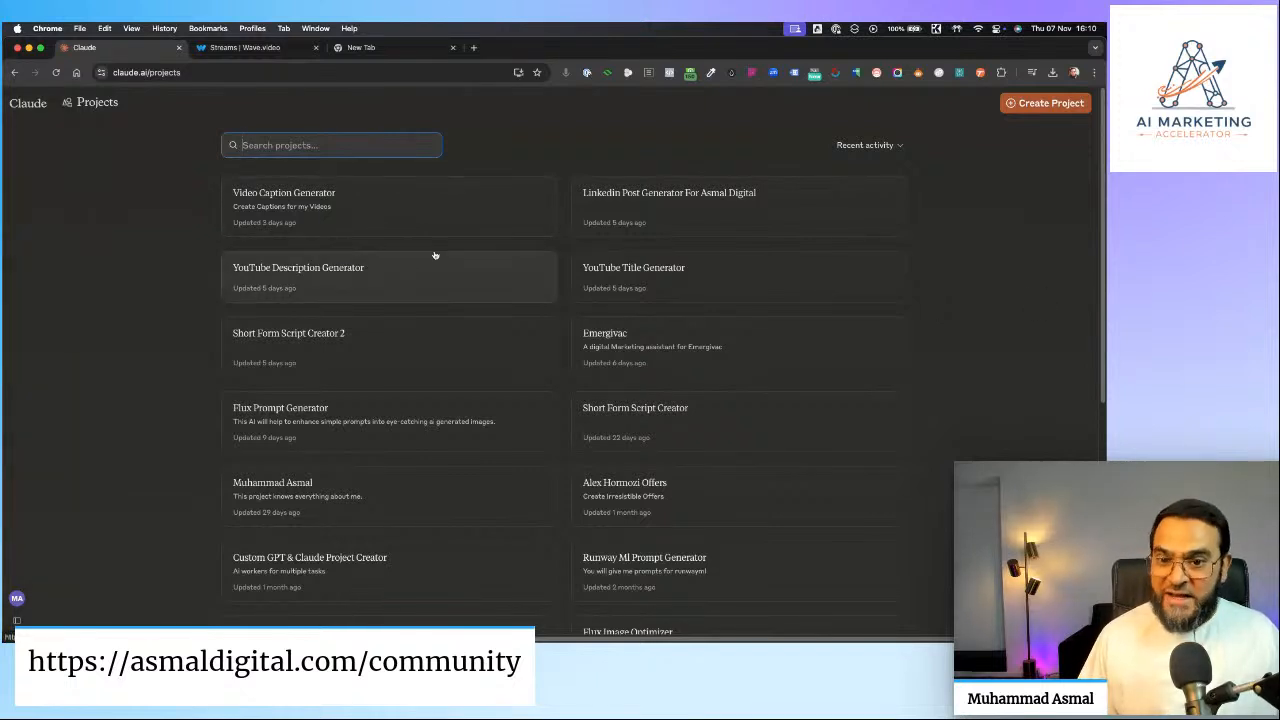
pyautogui.scroll(-5, 161, 236)
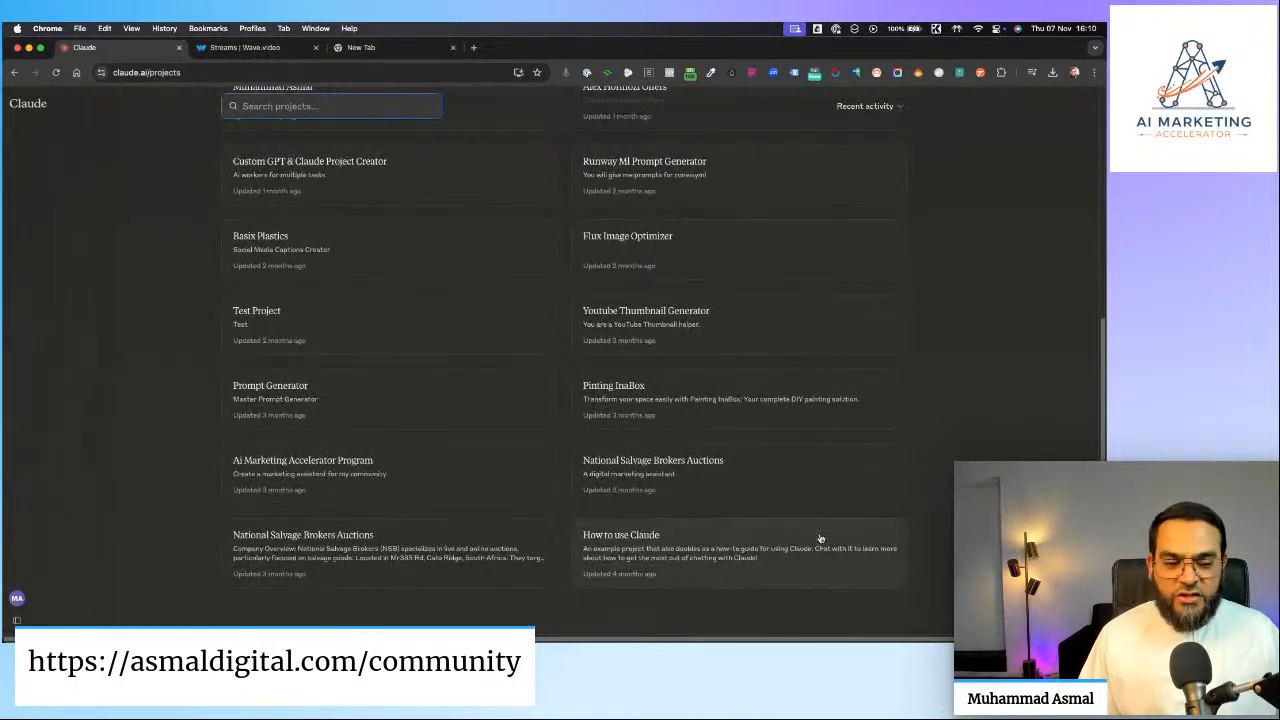
pyautogui.click(657, 545)
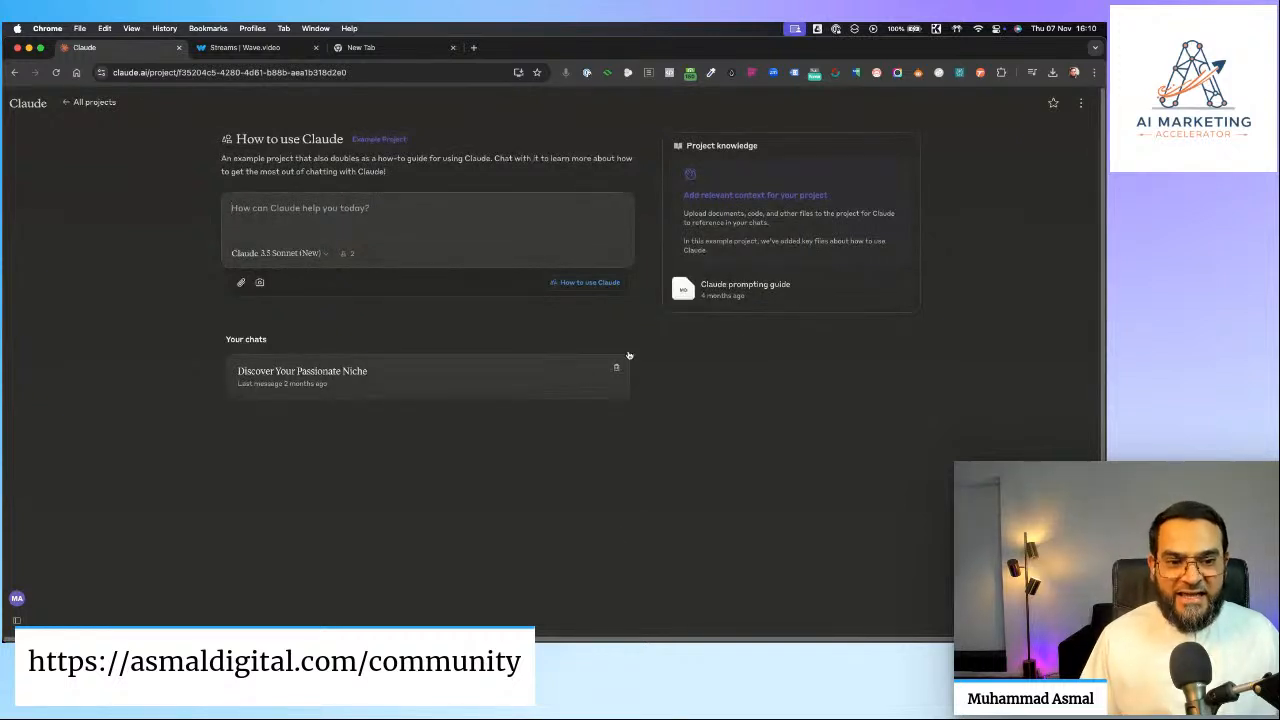
pyautogui.click(731, 288)
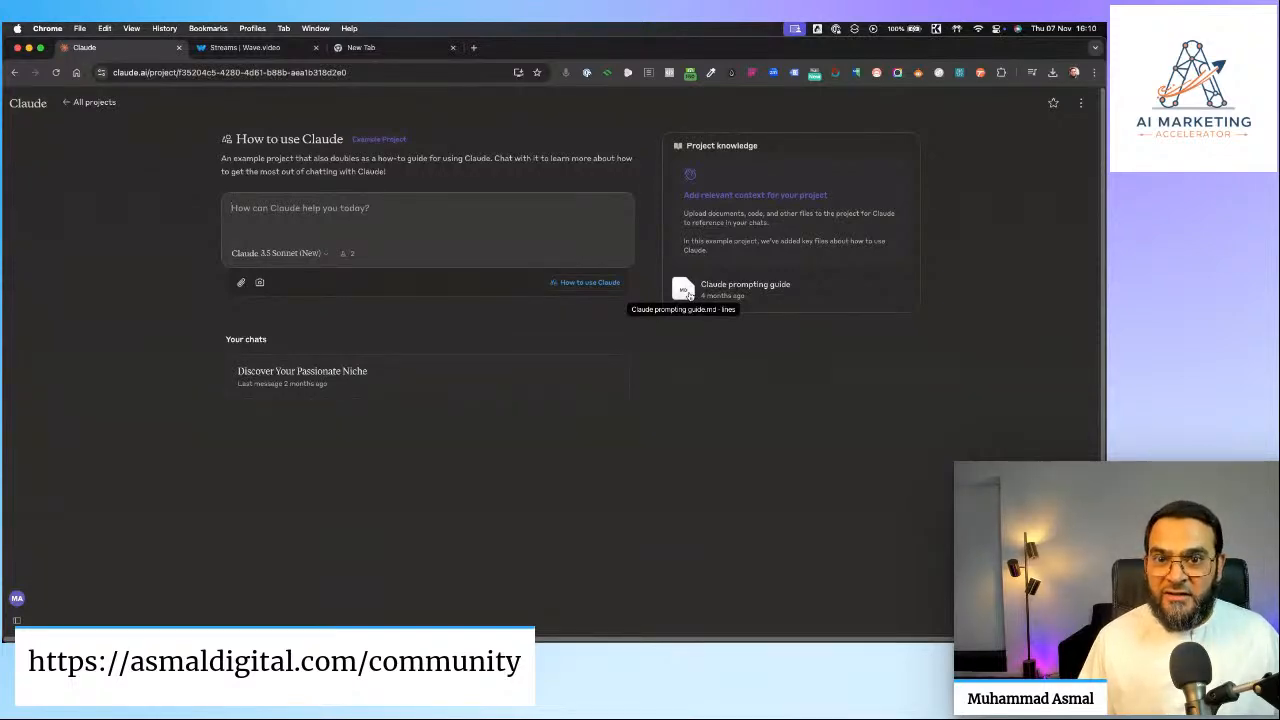
pyautogui.click(688, 292)
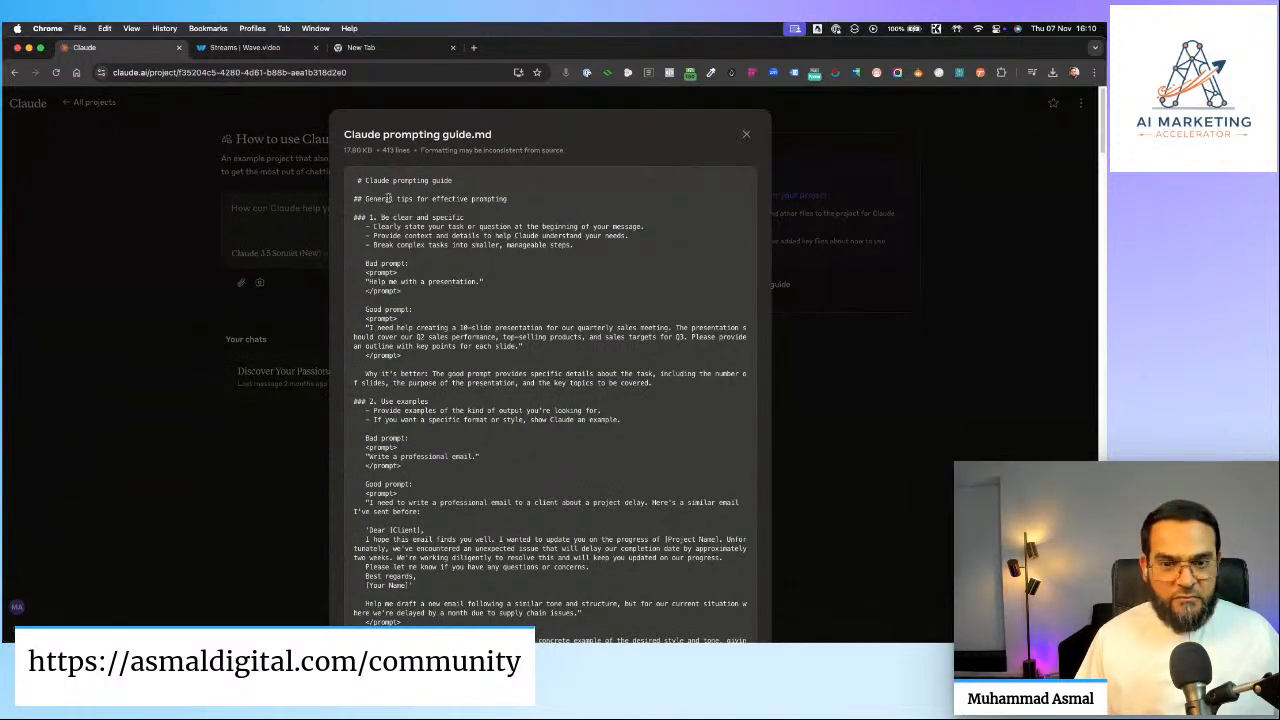
# Examine the prompting guide's general tips on being clear and specific and on using examples, highlighting the key passages
pyautogui.moveTo(374, 198); pyautogui.dragTo(524, 204)
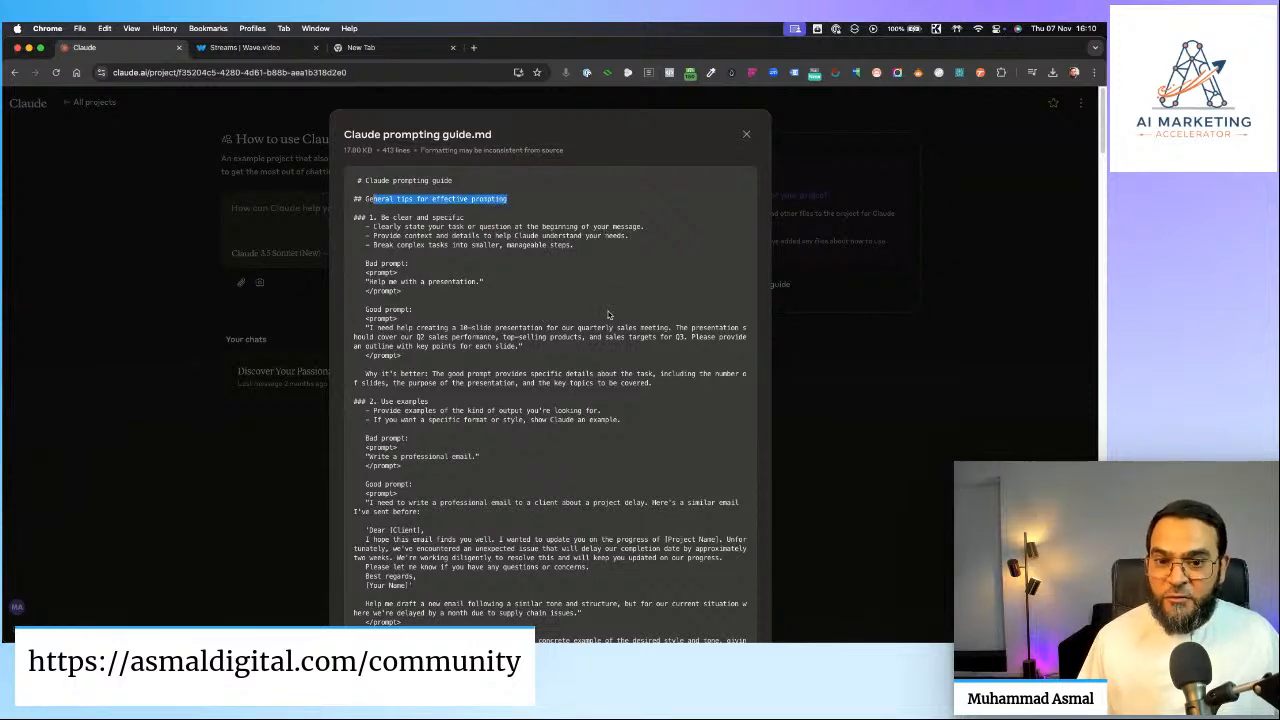
pyautogui.scroll(-2, 610, 315)
pyautogui.moveTo(374, 190); pyautogui.dragTo(409, 190)
pyautogui.tripleClick(383, 232)
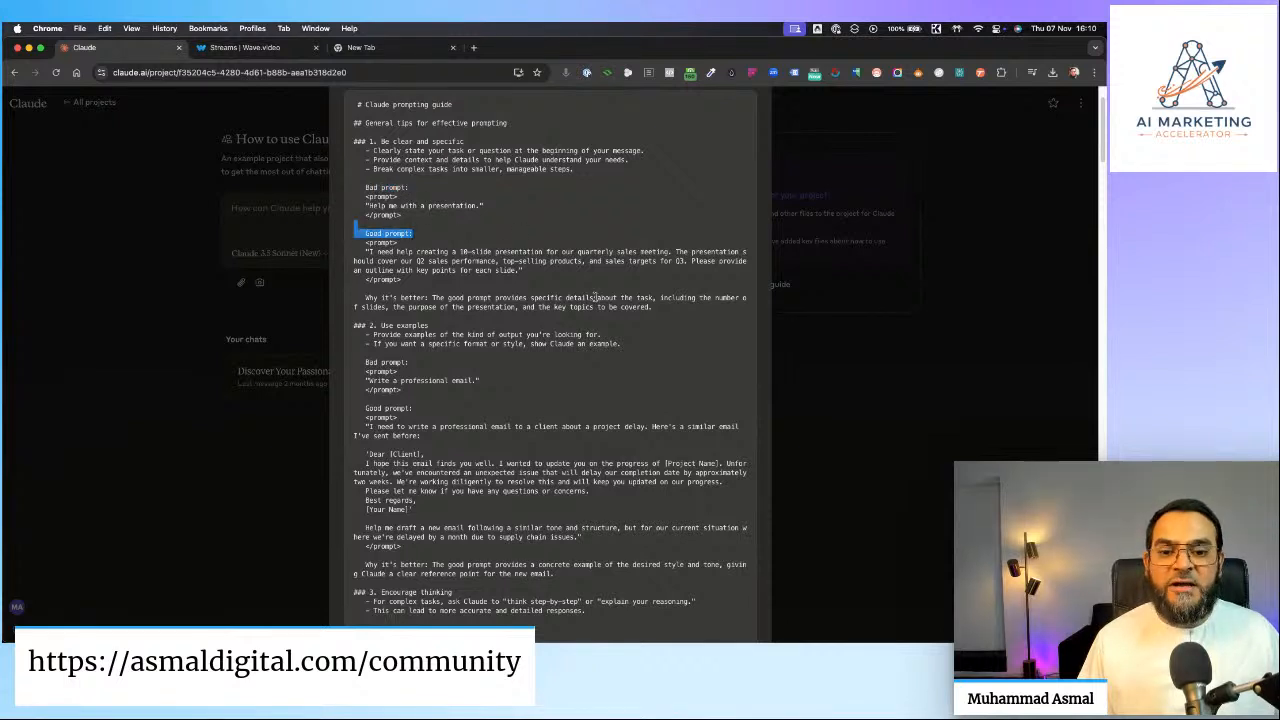
pyautogui.scroll(-1, 672, 306)
pyautogui.moveTo(365, 291); pyautogui.dragTo(557, 300)
pyautogui.click(416, 332)
pyautogui.moveTo(377, 318); pyautogui.dragTo(432, 318)
pyautogui.scroll(-5, 530, 389)
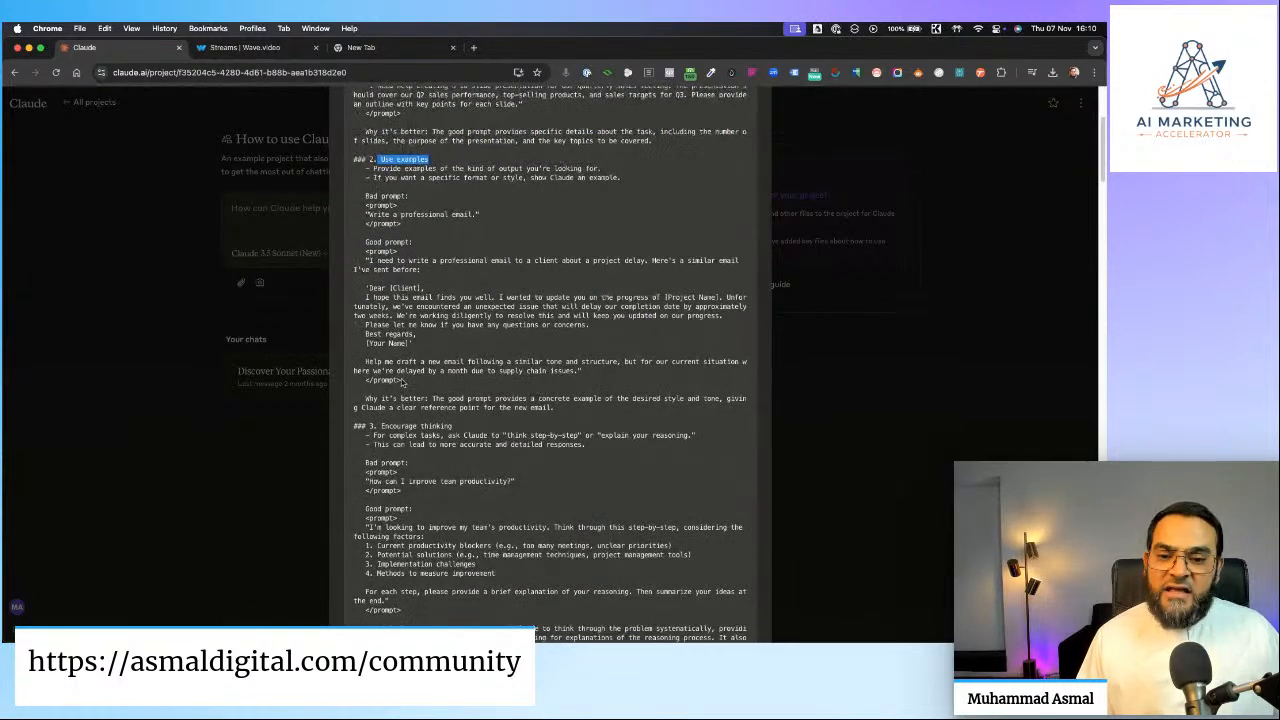
pyautogui.moveTo(366, 361); pyautogui.dragTo(649, 373)
pyautogui.scroll(-2, 532, 430)
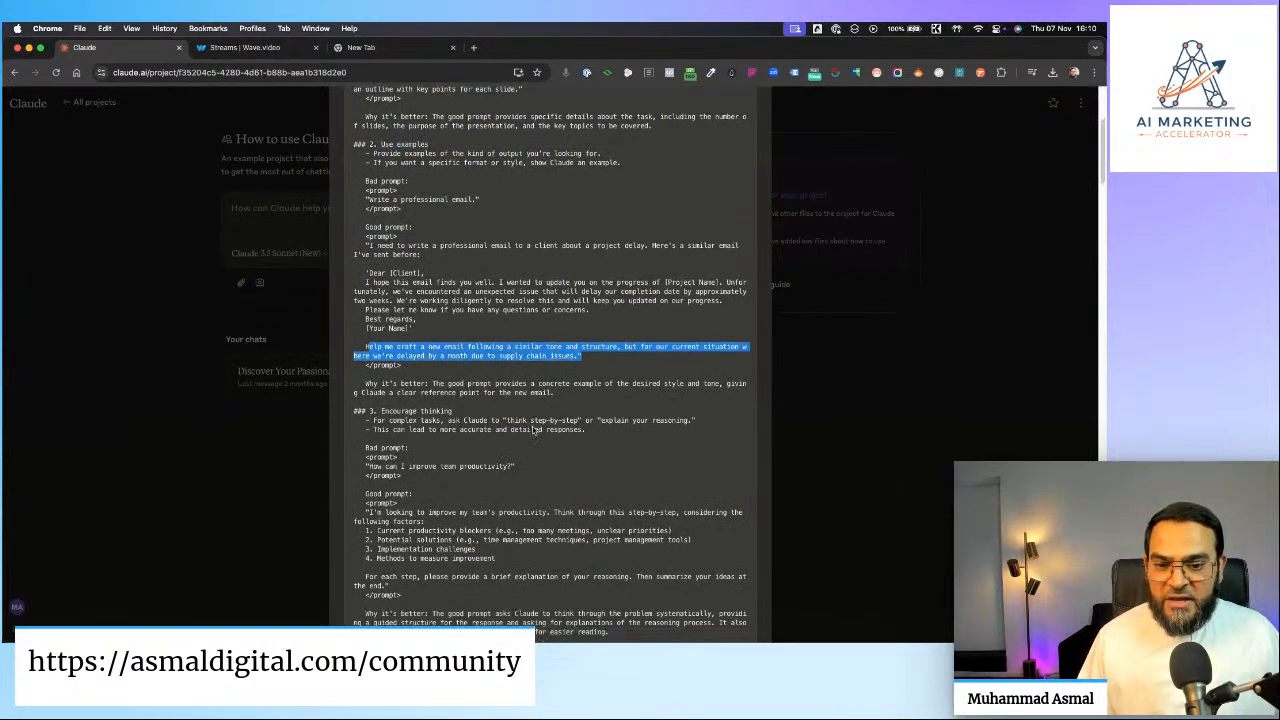
# Examine the rest of the guide, from Encourage thinking through the task-specific tips to the closing financial report example
pyautogui.scroll(-14, 477, 406)
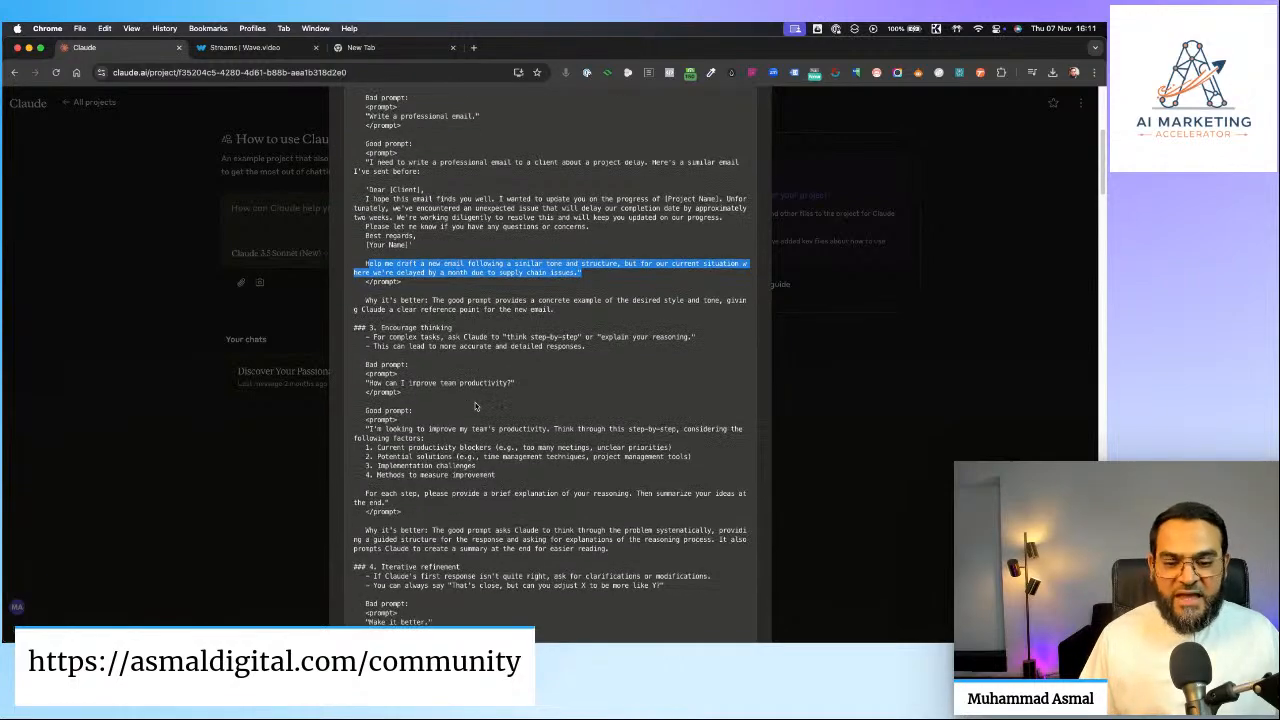
pyautogui.scroll(-13, 475, 406)
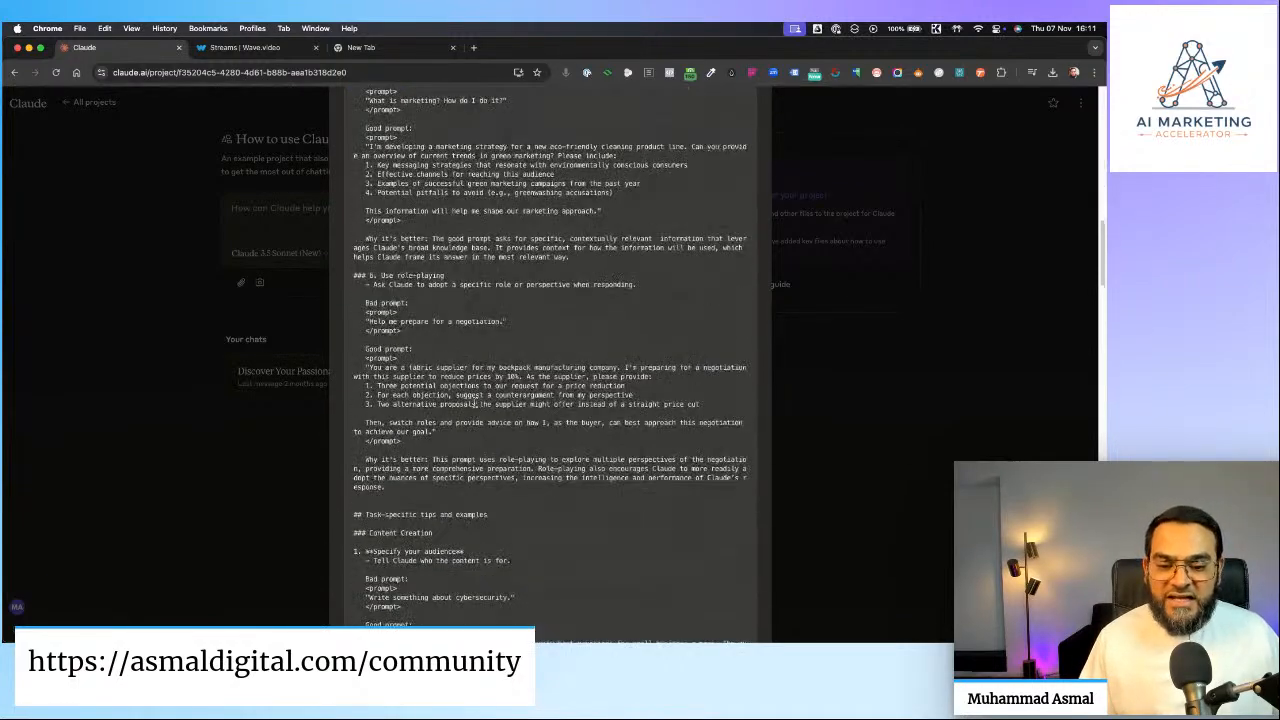
pyautogui.scroll(-1, 572, 401)
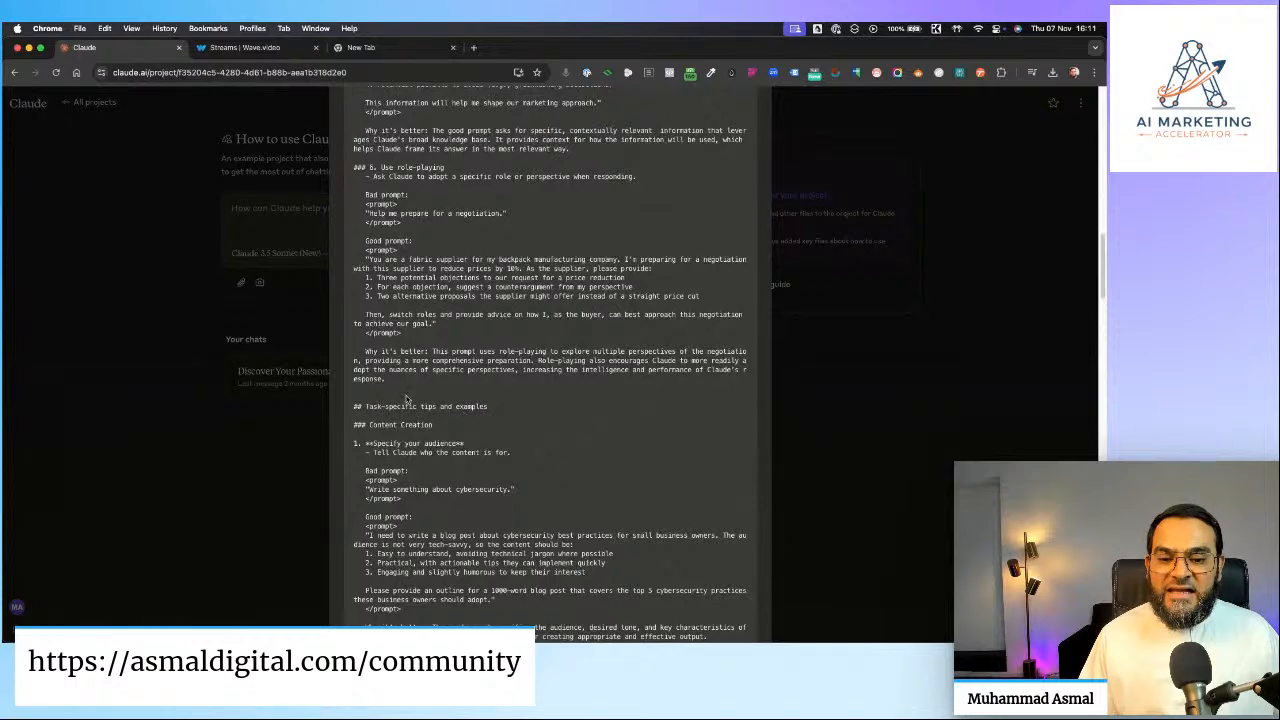
pyautogui.scroll(-12, 481, 367)
pyautogui.scroll(-16, 481, 367)
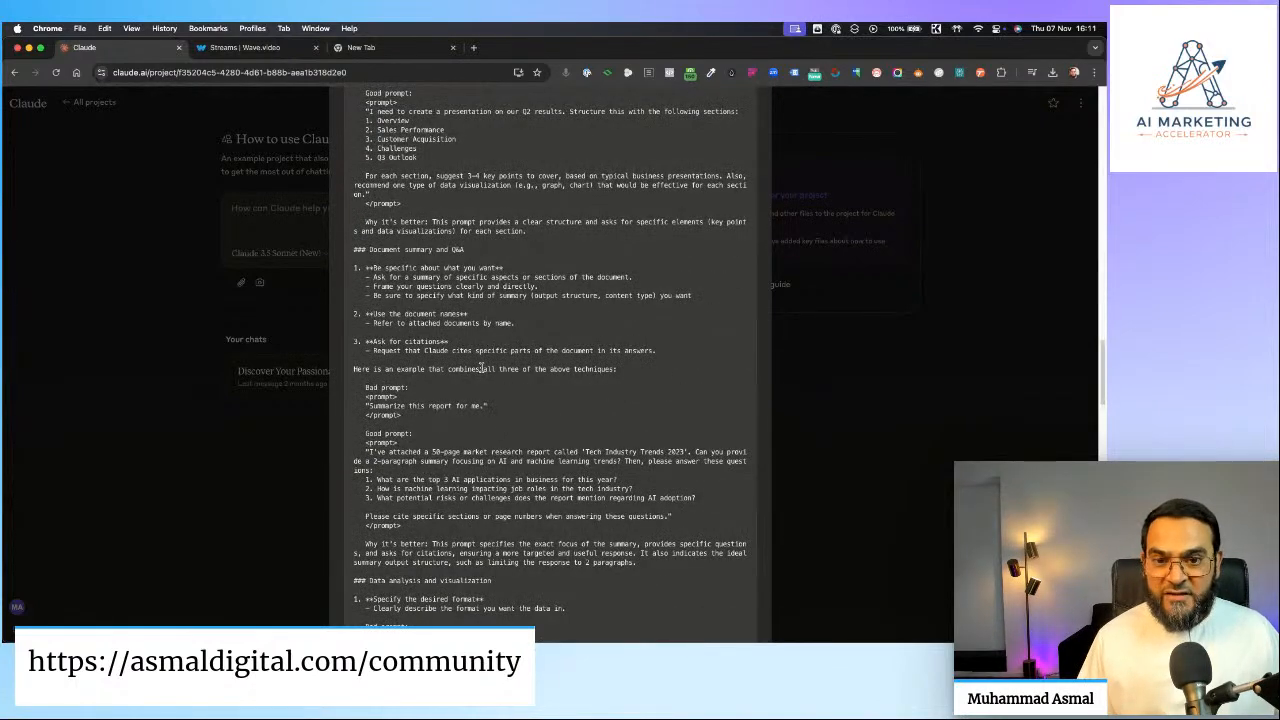
pyautogui.scroll(-8, 481, 368)
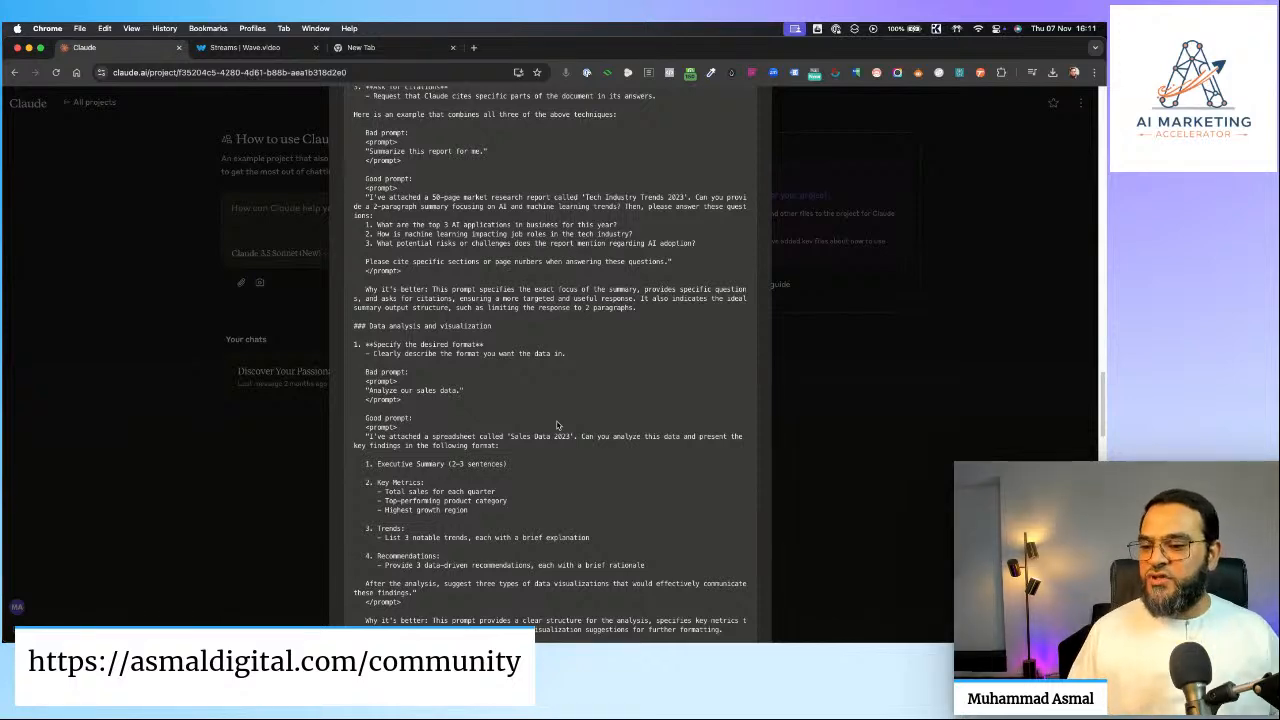
pyautogui.scroll(-15, 560, 390)
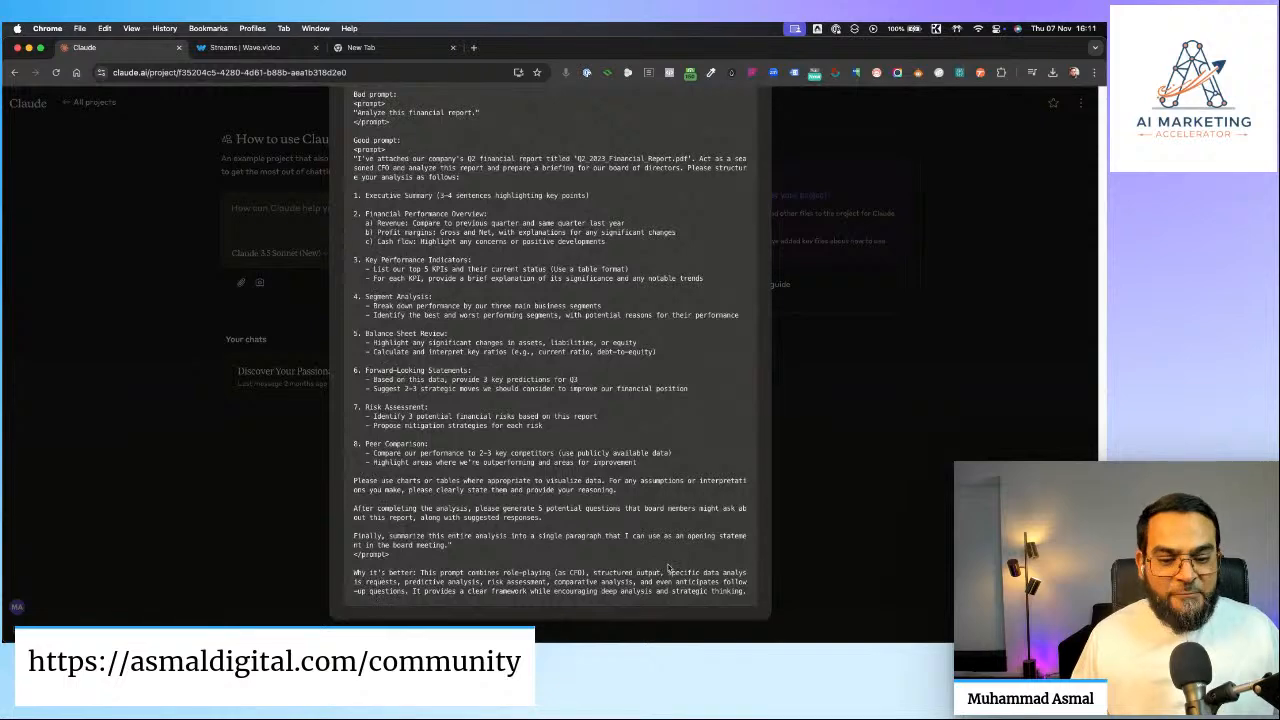
# Select the entire text of the Claude prompting guide and close the document
pyautogui.moveTo(746, 597); pyautogui.dragTo(352, 183)
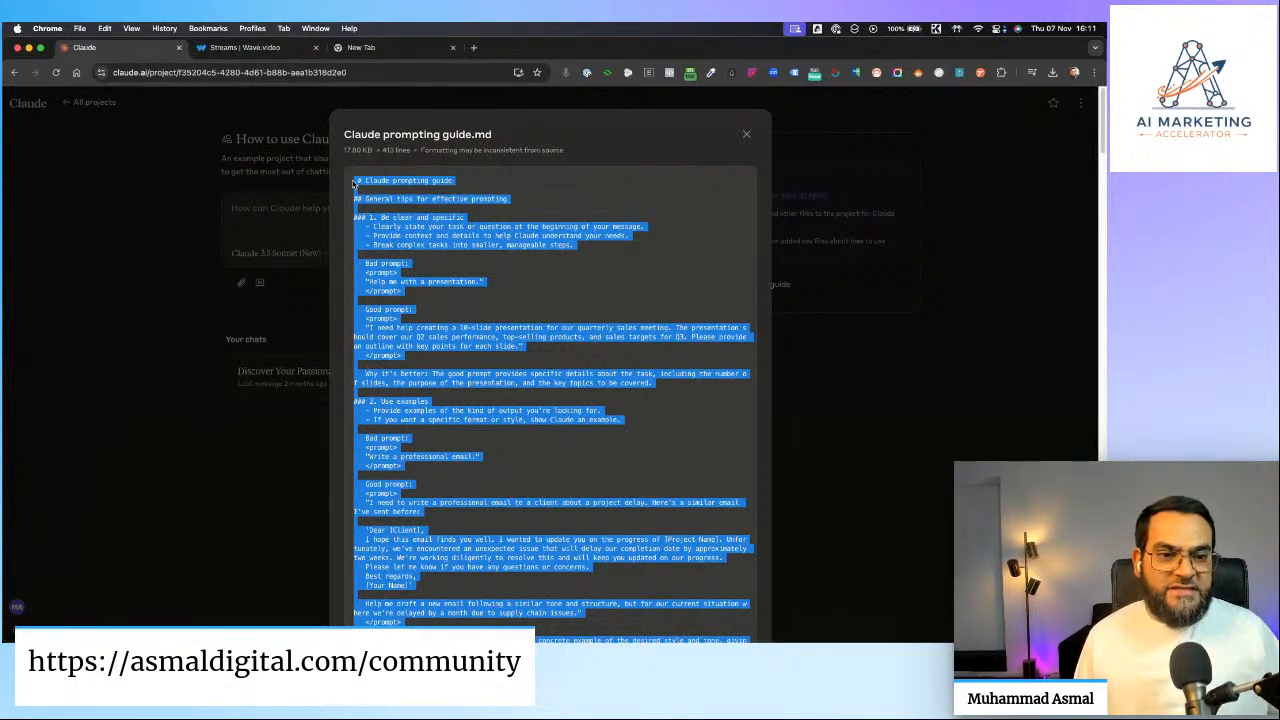
pyautogui.click(747, 134)
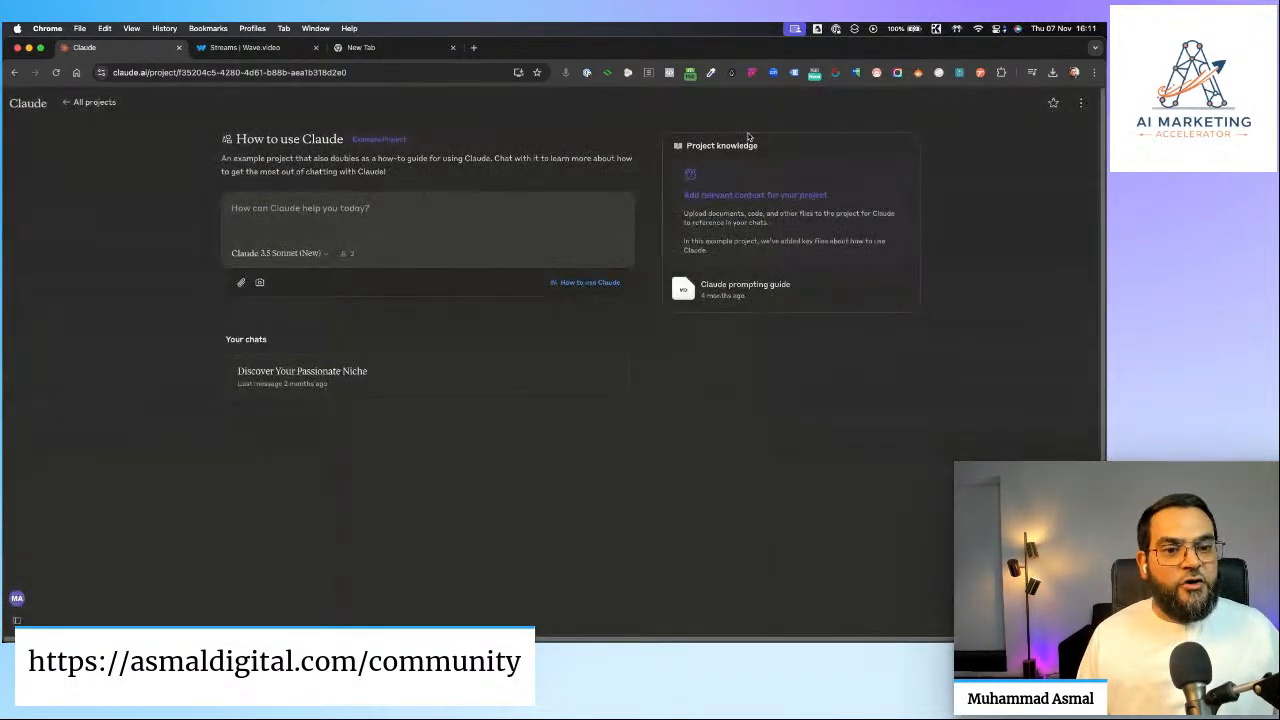
# Return to the projects list, start a new personal project and enter Prompt Generator as its name
pyautogui.click(70, 103)
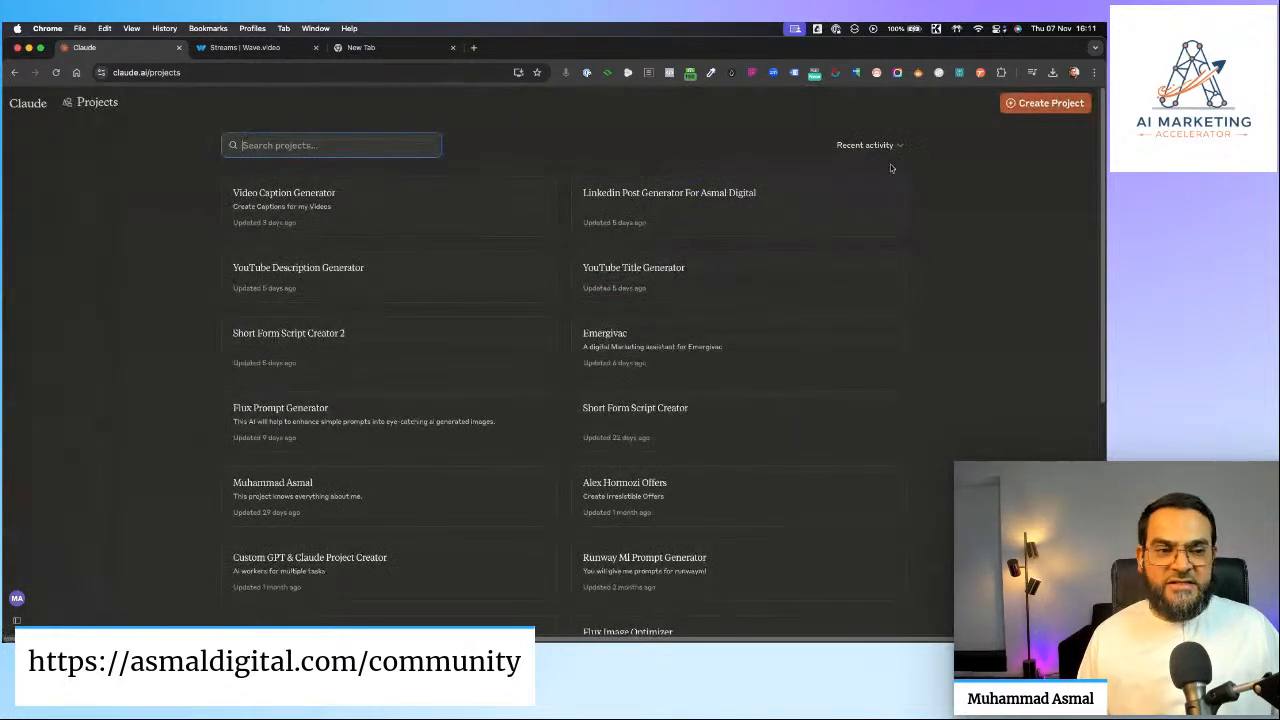
pyautogui.click(1050, 103)
pyautogui.click(516, 190)
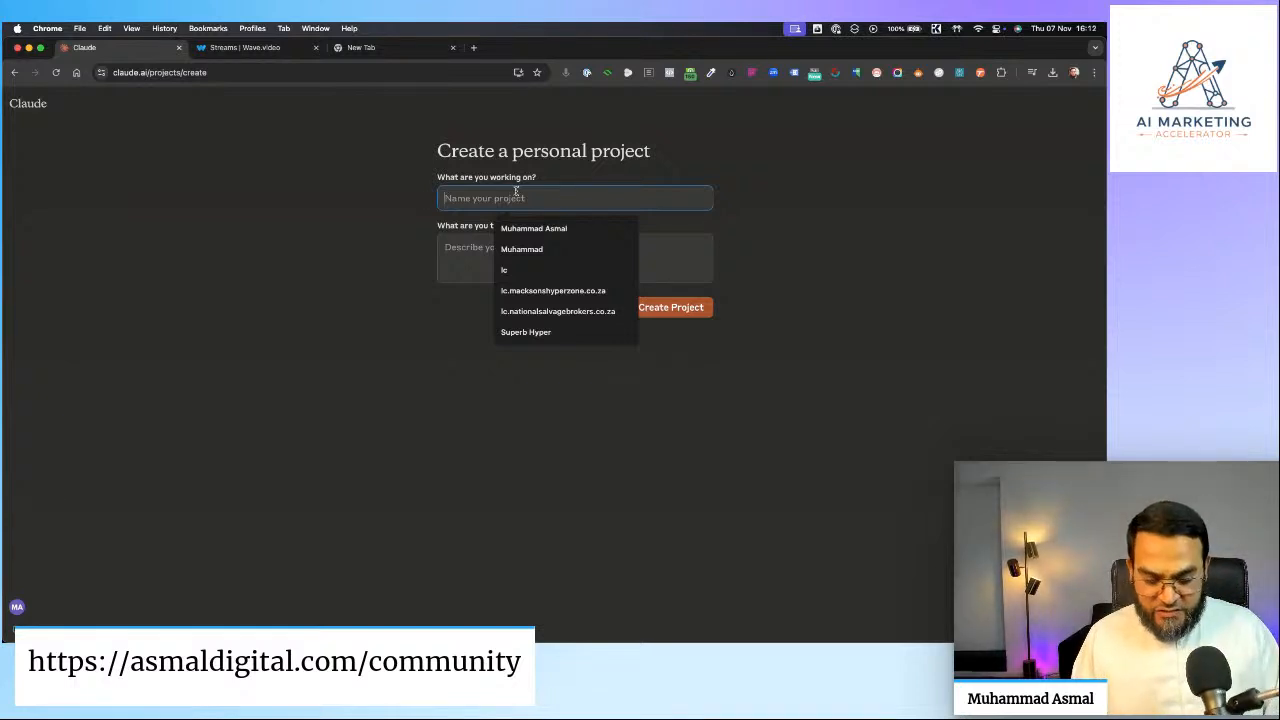
pyautogui.write('P')
pyautogui.press('capslock')
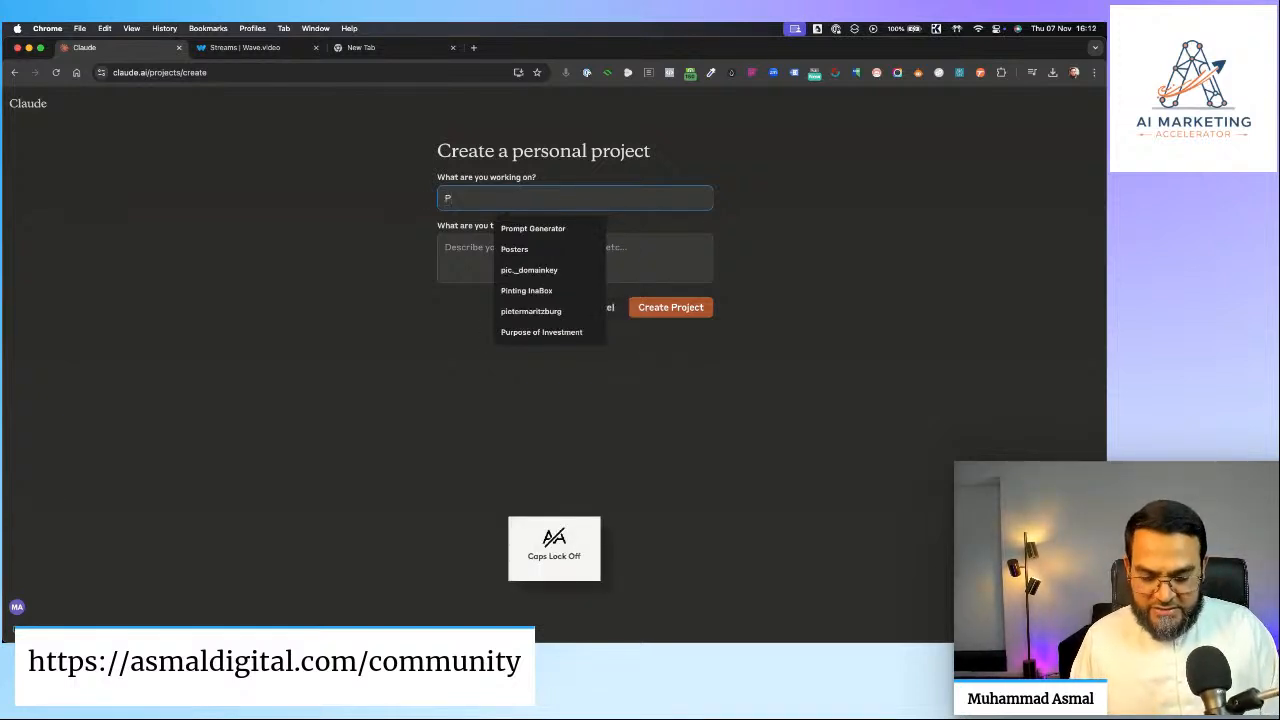
pyautogui.write('rompt')
pyautogui.press('capslock')
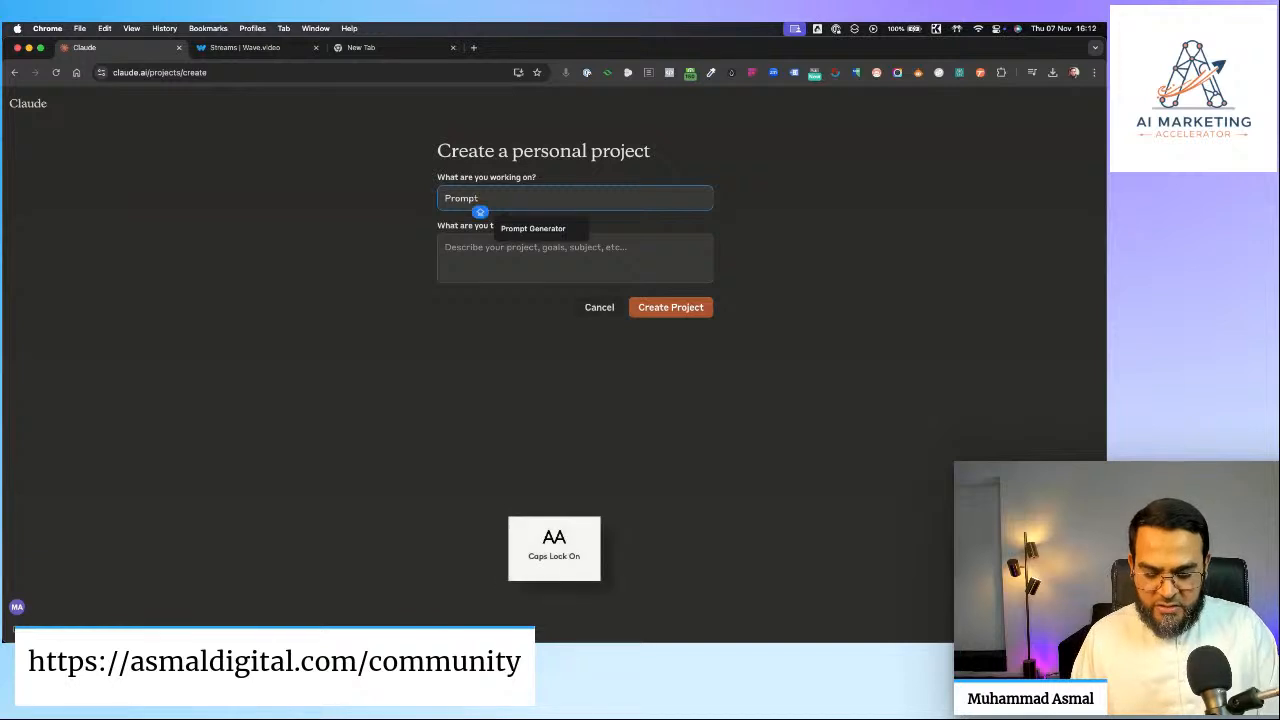
pyautogui.write('G')
pyautogui.press('capslock')
pyautogui.write('enerat')
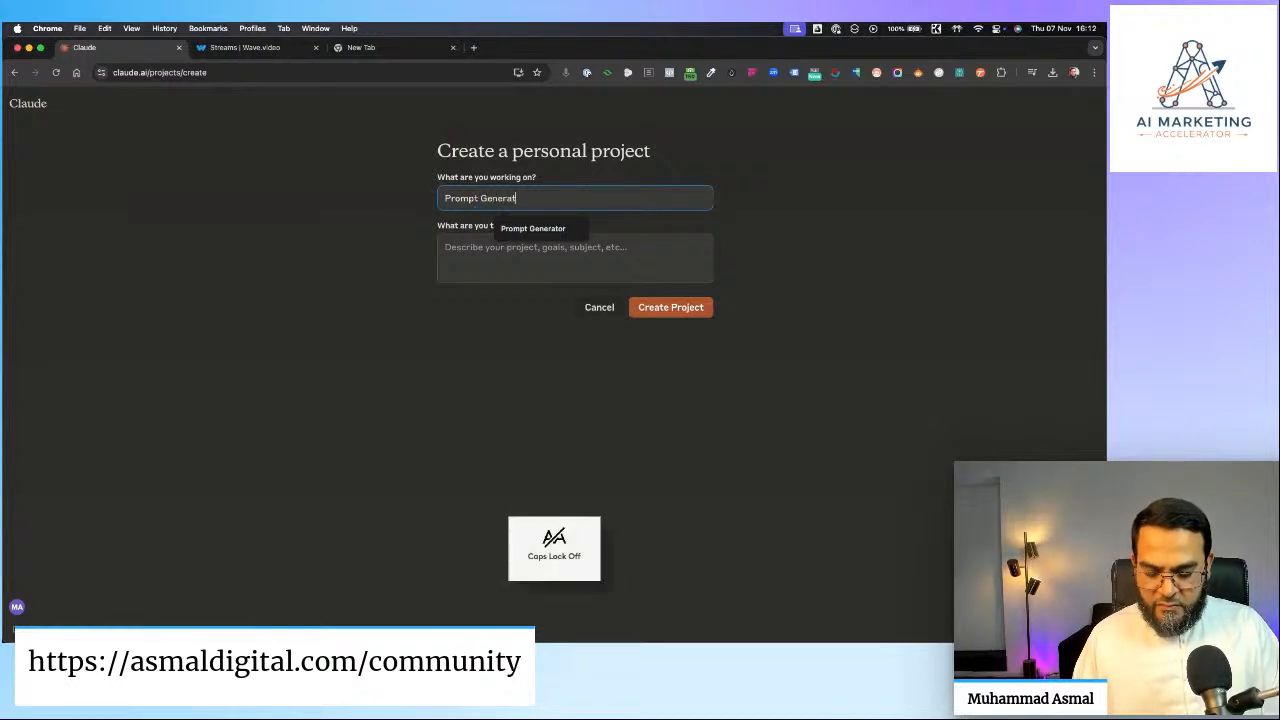
pyautogui.write('or')
# Add the word Enhanced in front of the project name so it reads Enhanced Prompt Generator
pyautogui.press('super+Left')
pyautogui.press('capslock')
pyautogui.write('A')
pyautogui.press('capslock')
pyautogui.write('enhanced')
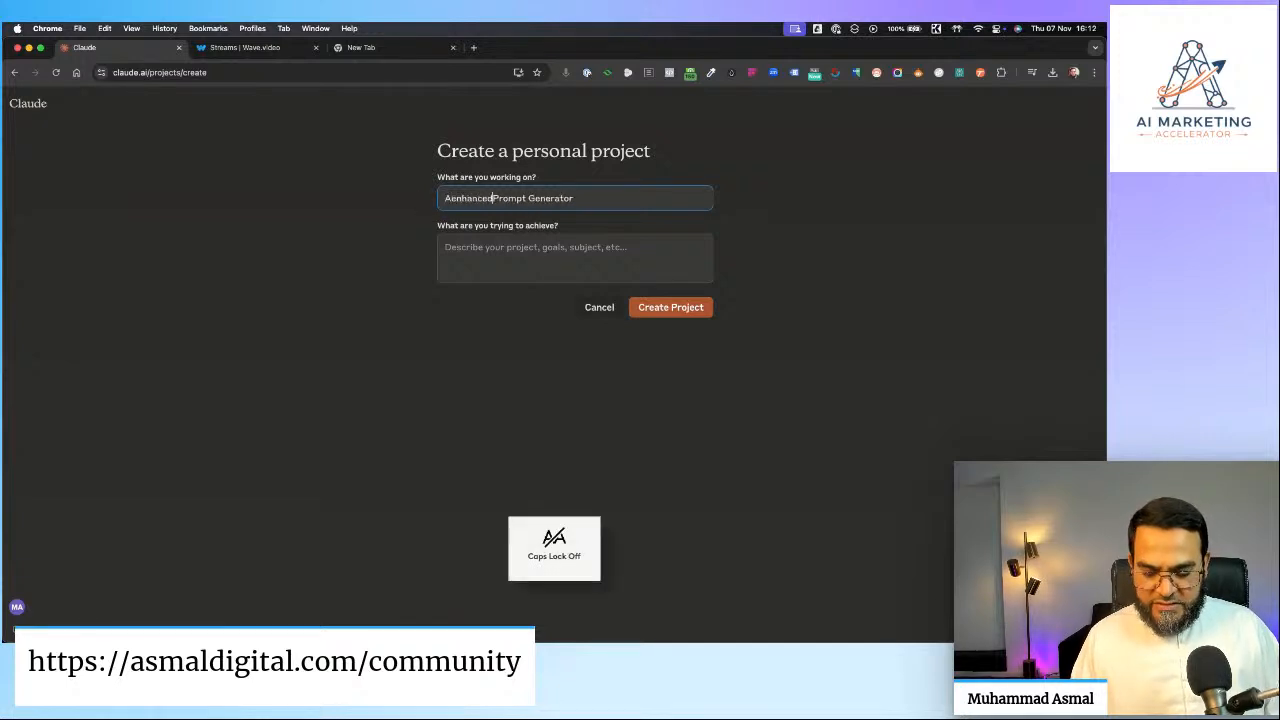
pyautogui.press('Left')
pyautogui.press('Left')
pyautogui.press('BackSpace')
pyautogui.press('BackSpace')
pyautogui.press('capslock')
pyautogui.write('E')
pyautogui.press('capslock')
pyautogui.press('Right')
pyautogui.press('Right')
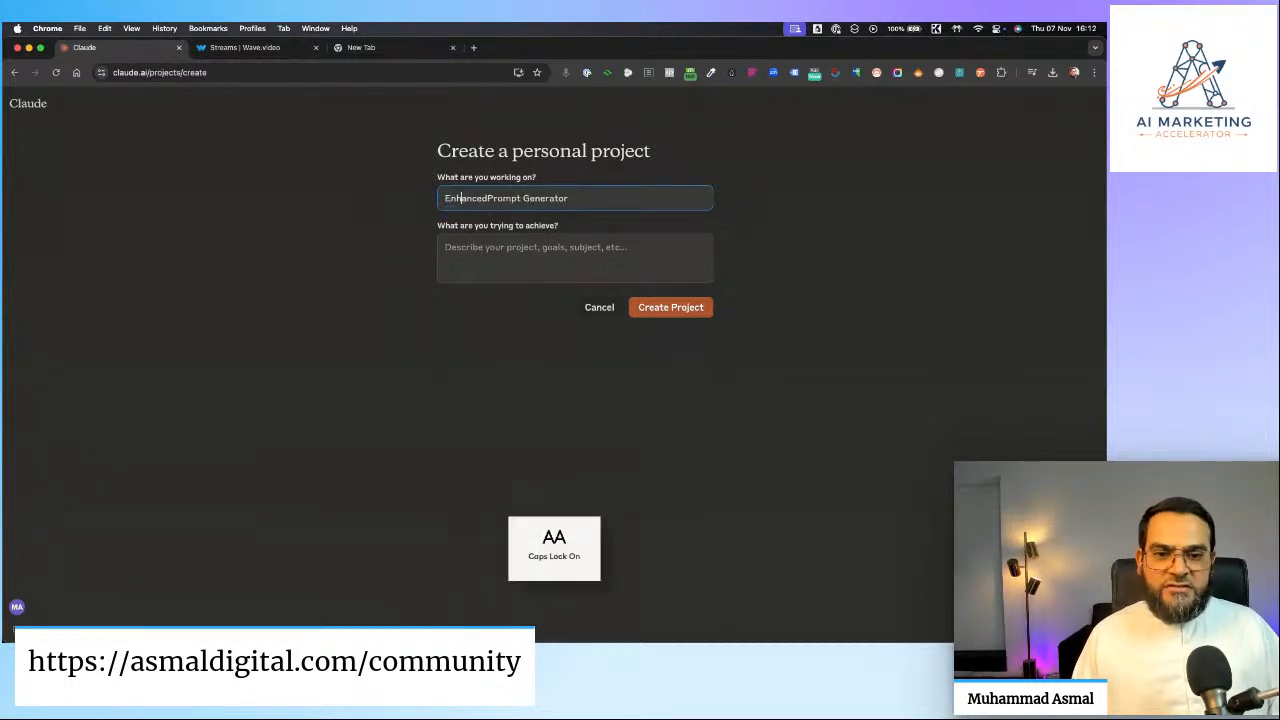
pyautogui.press('capslock')
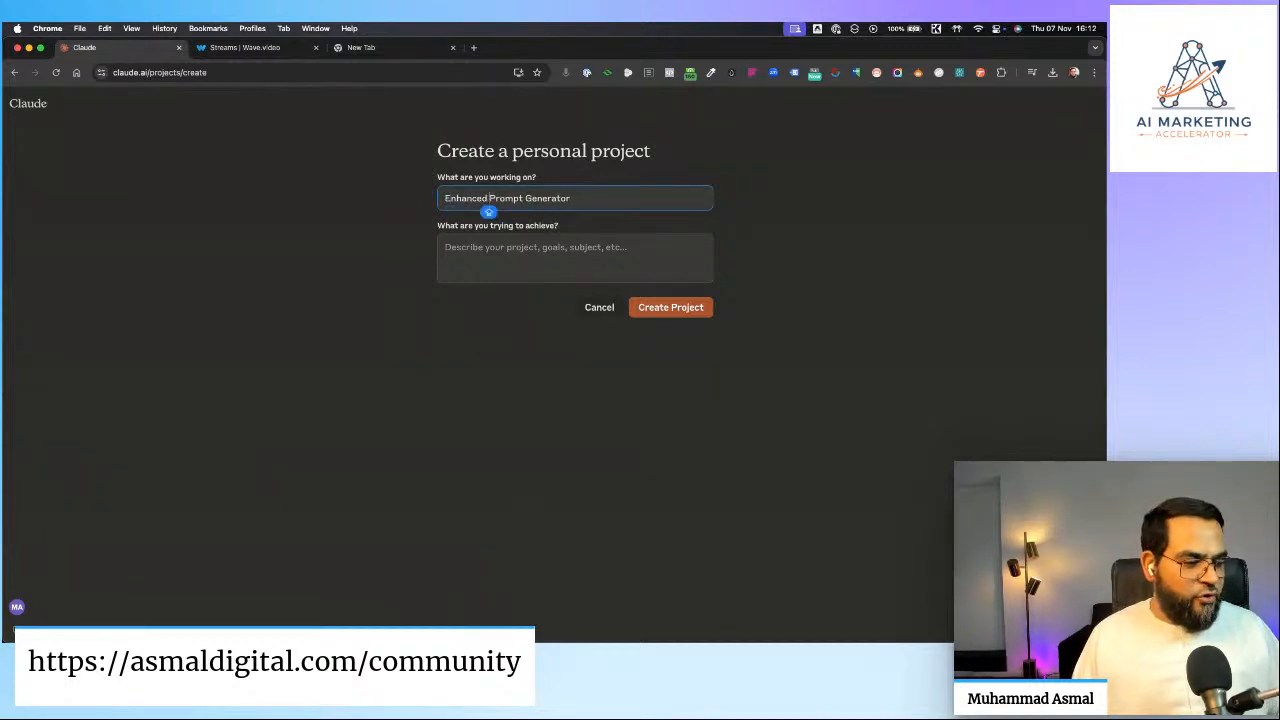
# Describe the project's goal as "i want to generate advanced prompts from simple requests."
pyautogui.click(485, 252)
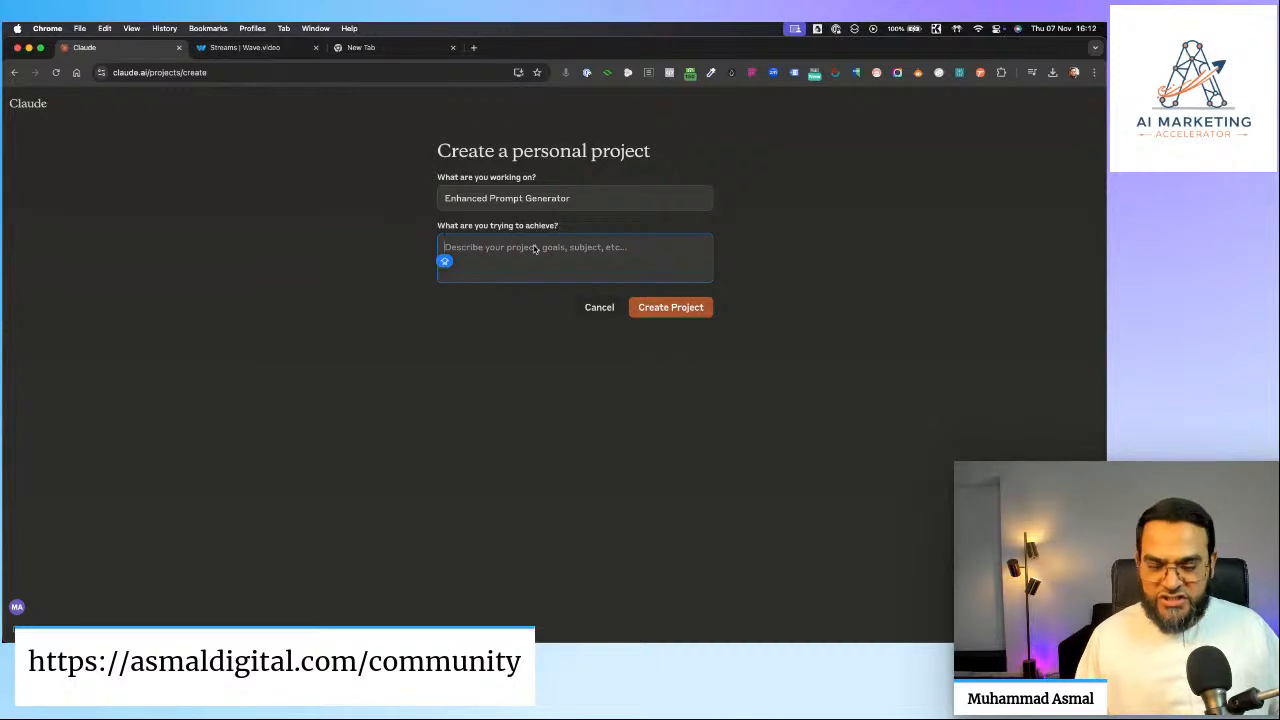
pyautogui.press('capslock')
pyautogui.write('i want ti')
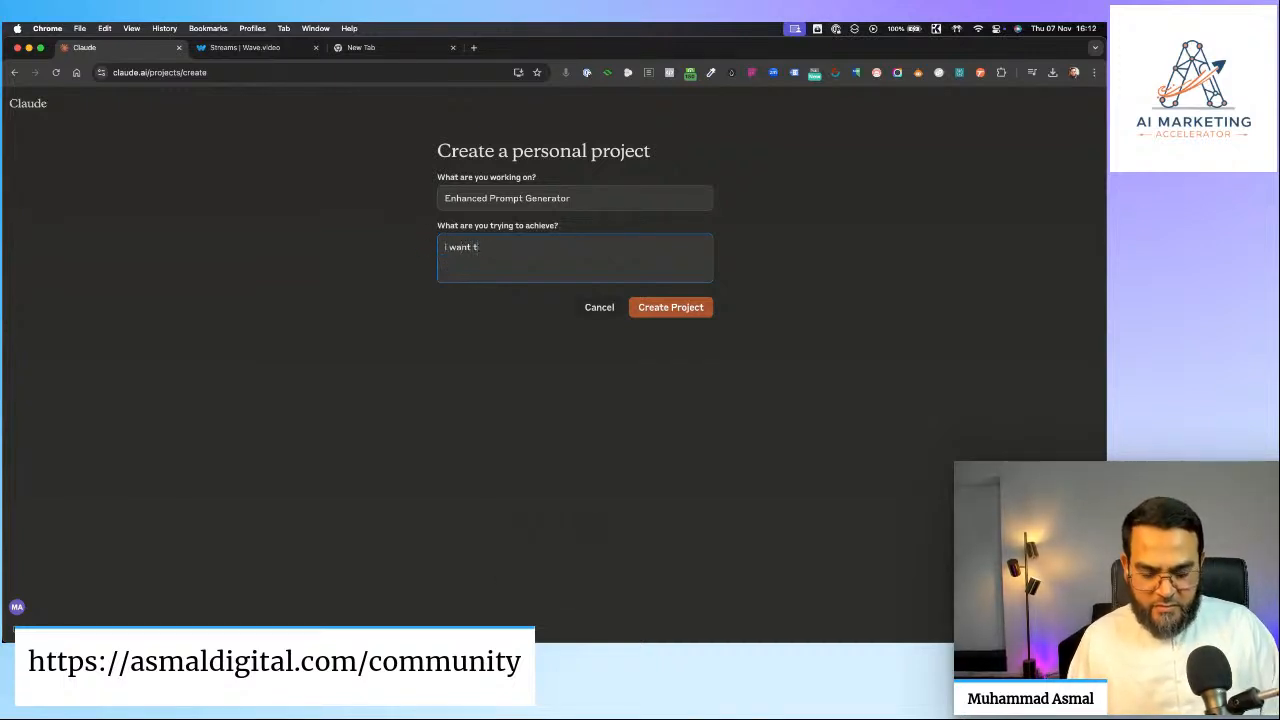
pyautogui.press('BackSpace')
pyautogui.write('o generate ')
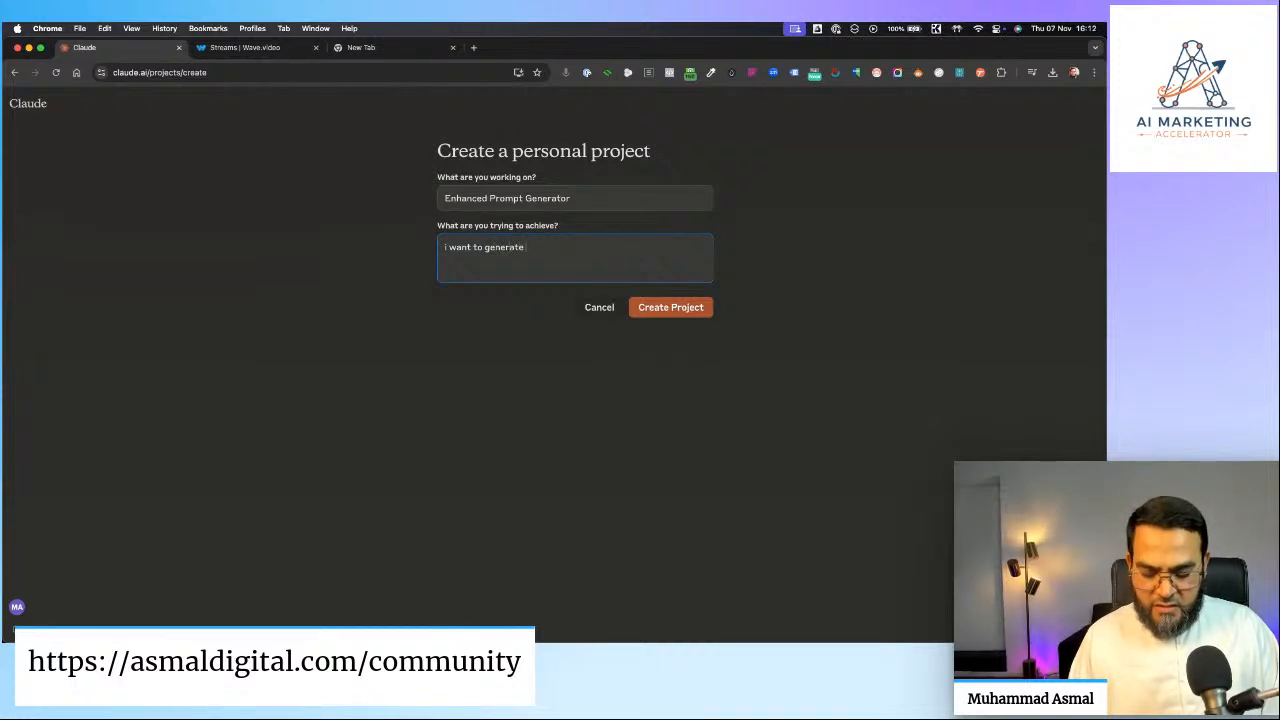
pyautogui.write('advance')
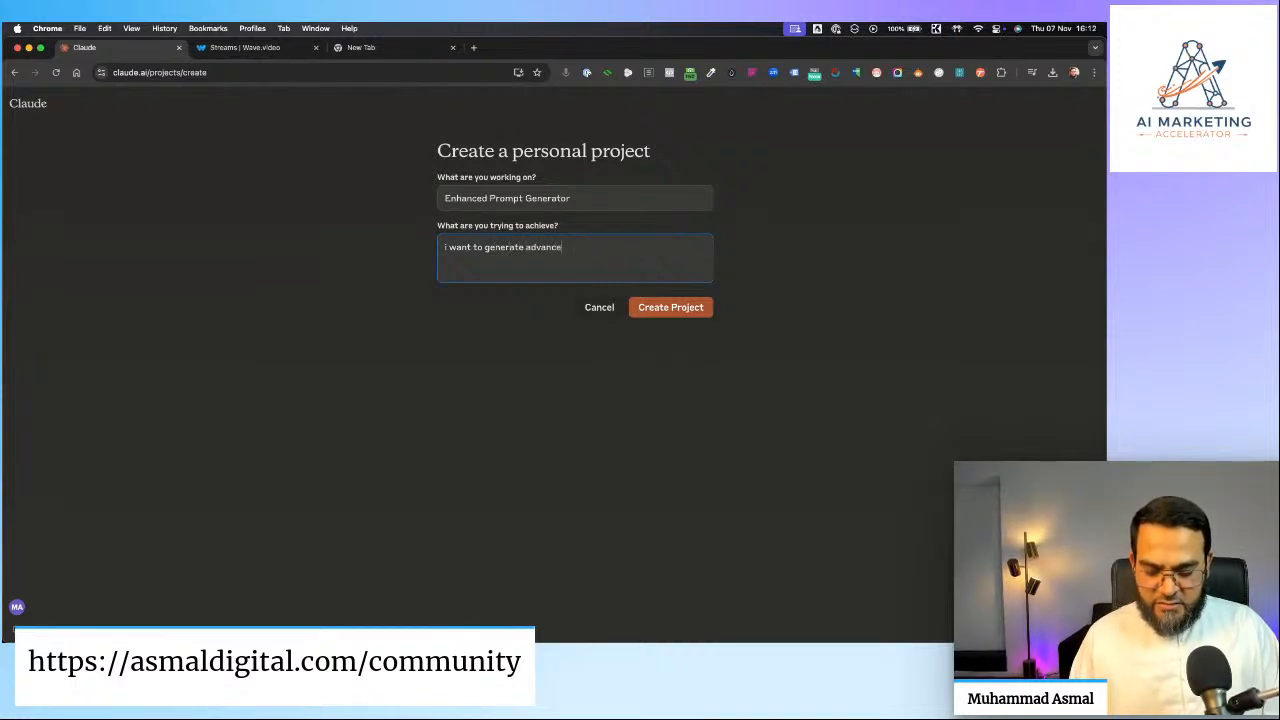
pyautogui.write('d prompt')
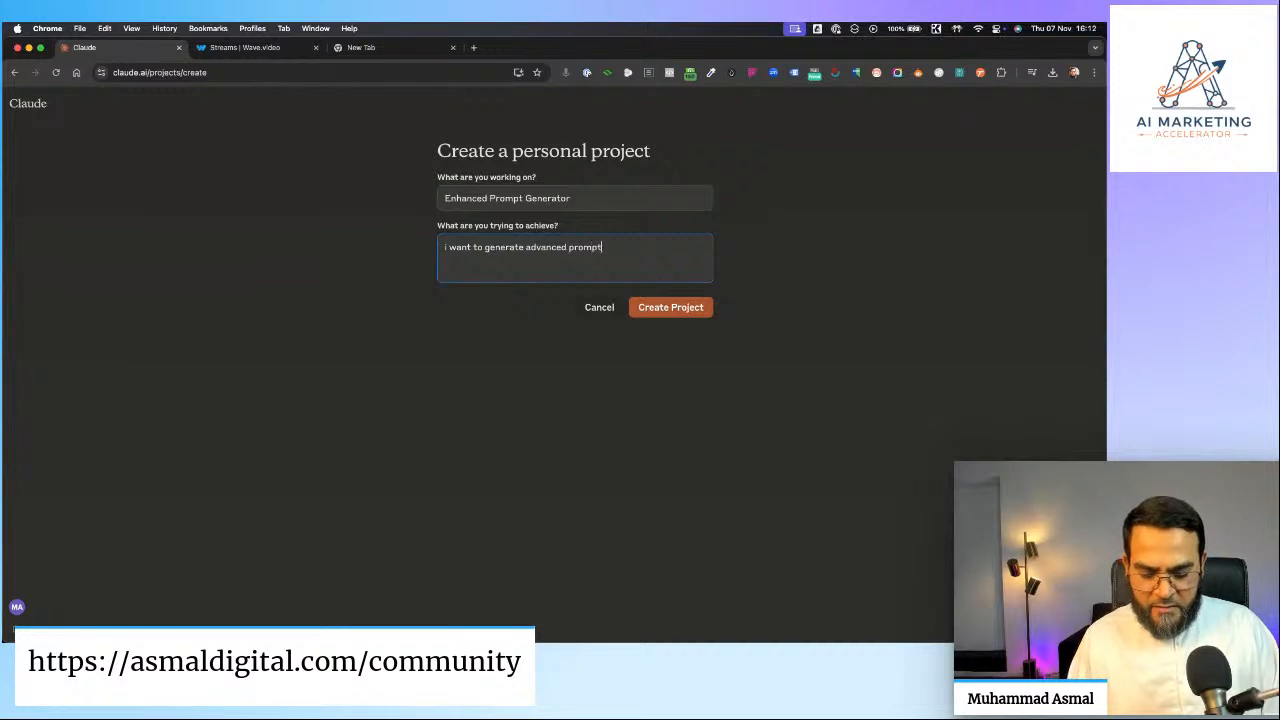
pyautogui.write('s from')
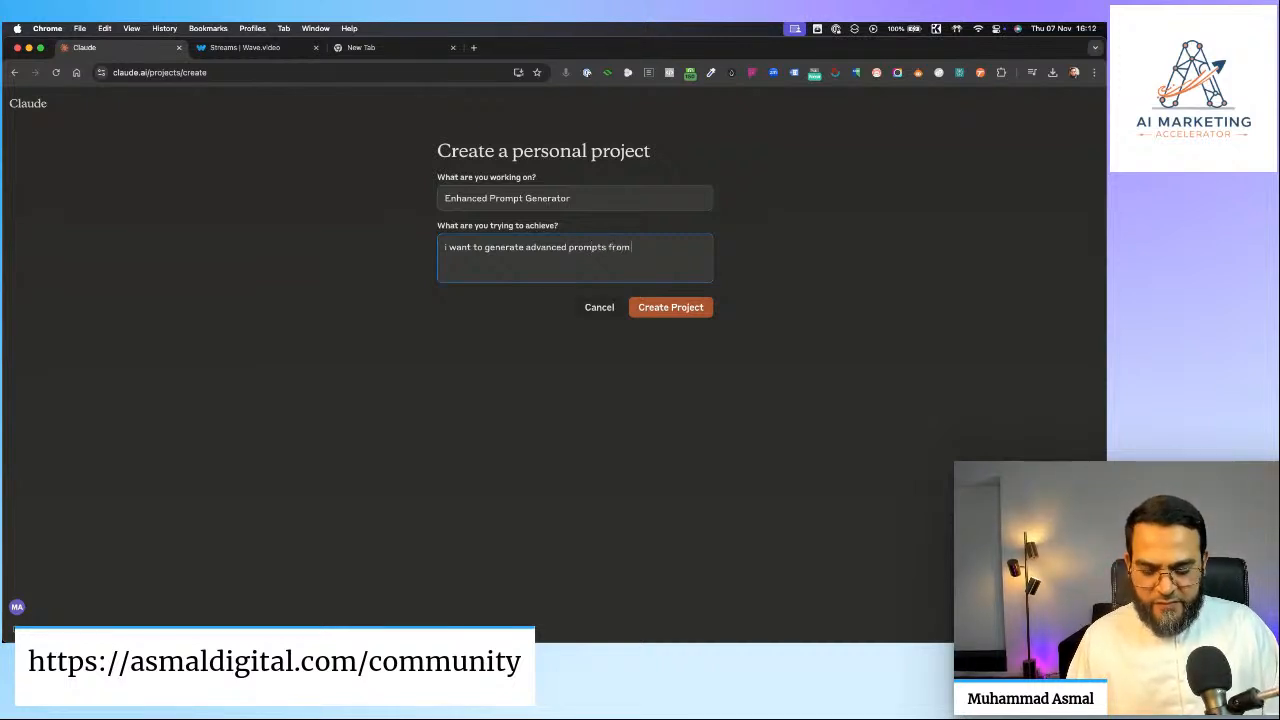
pyautogui.write(' simple req')
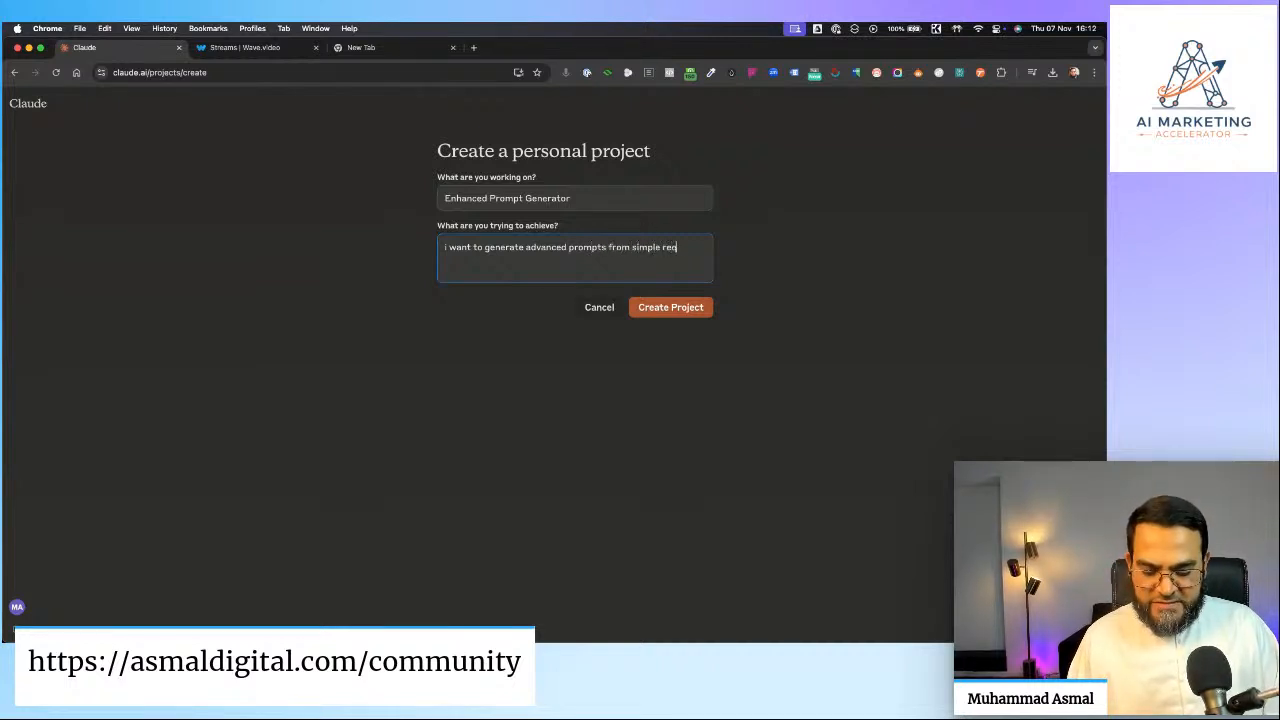
pyautogui.write('uests.')
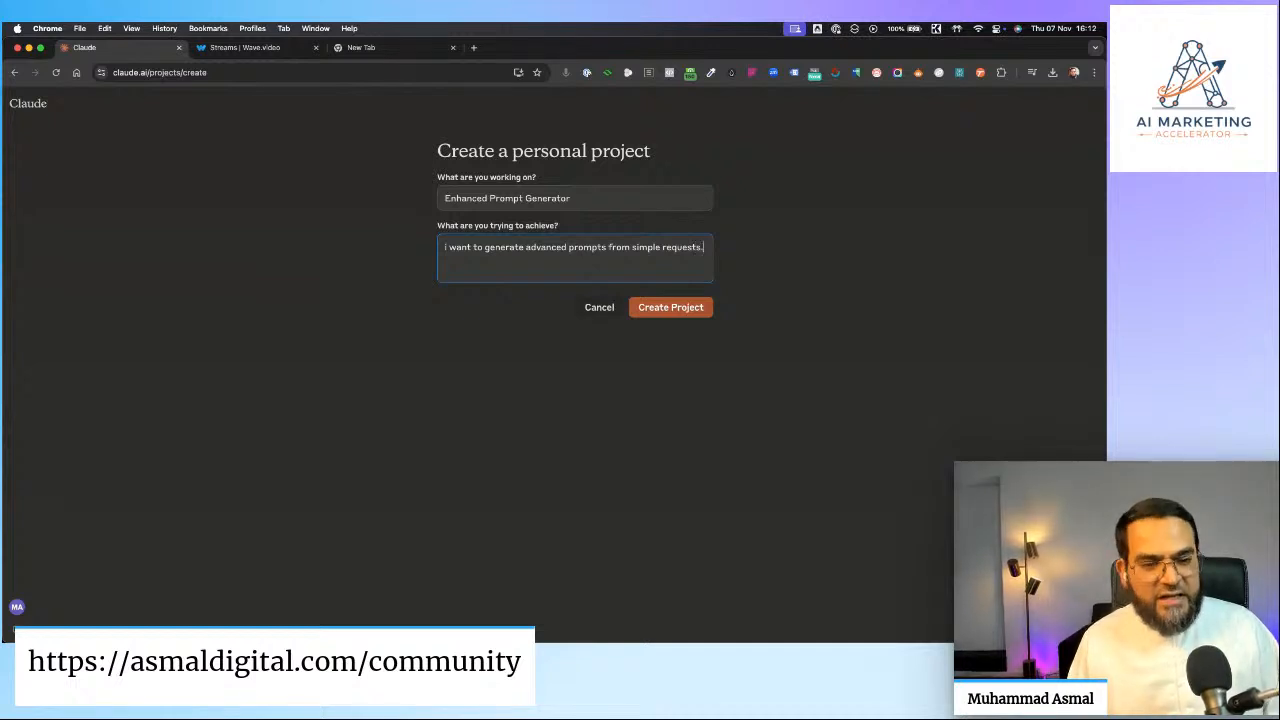
# Capitalize the opening I of the project description and create the project
pyautogui.press('BackSpace')
pyautogui.press('capslock')
pyautogui.write('I')
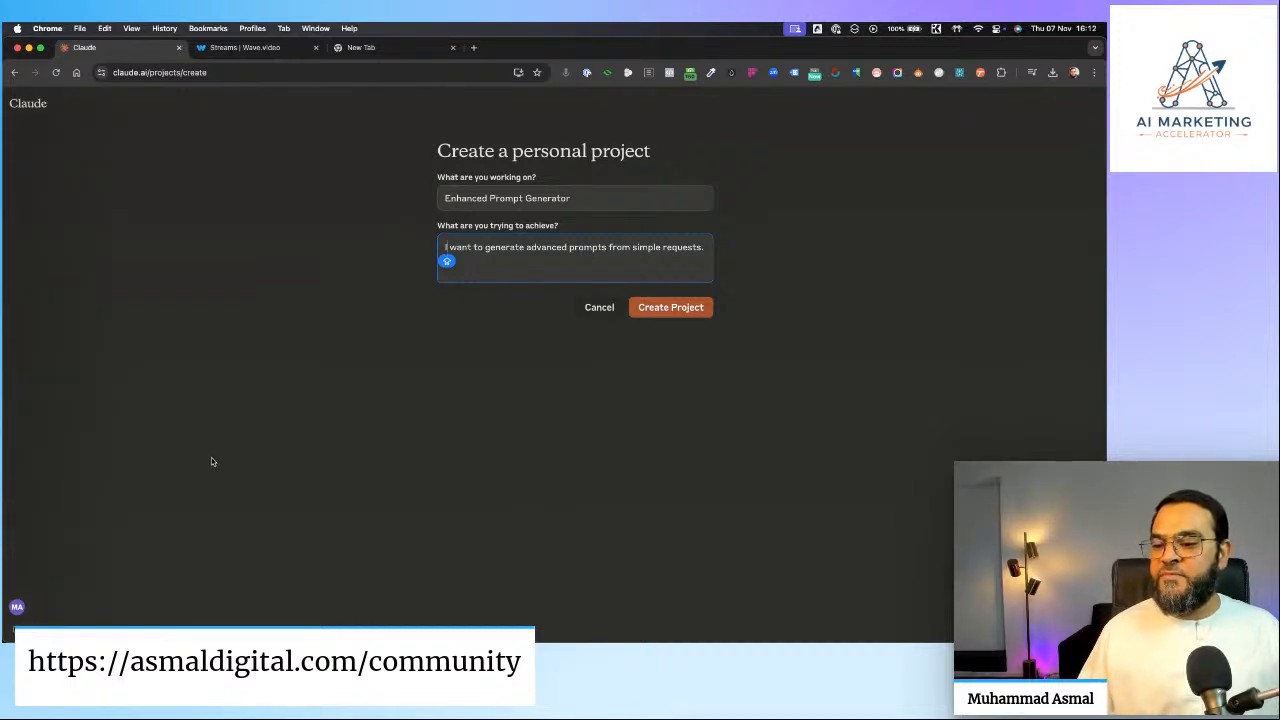
pyautogui.click(670, 309)
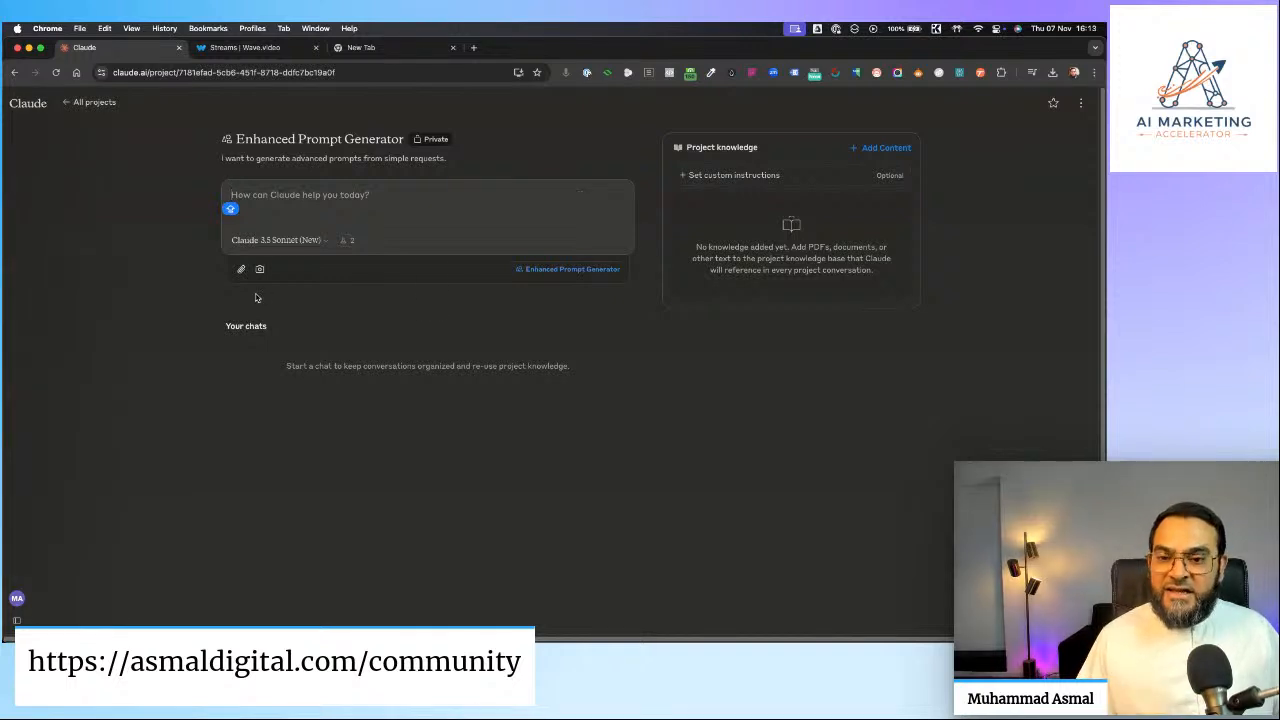
pyautogui.moveTo(236, 138); pyautogui.dragTo(392, 143)
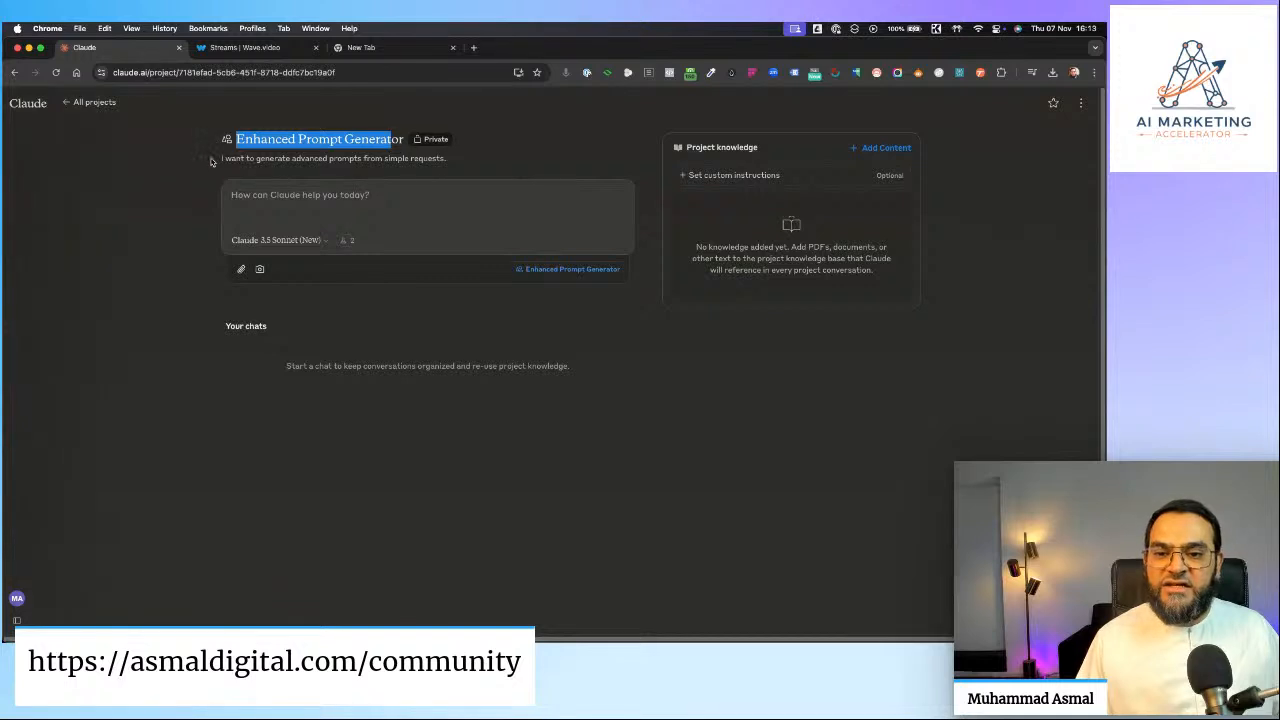
pyautogui.moveTo(212, 162); pyautogui.dragTo(444, 176)
pyautogui.click(392, 197)
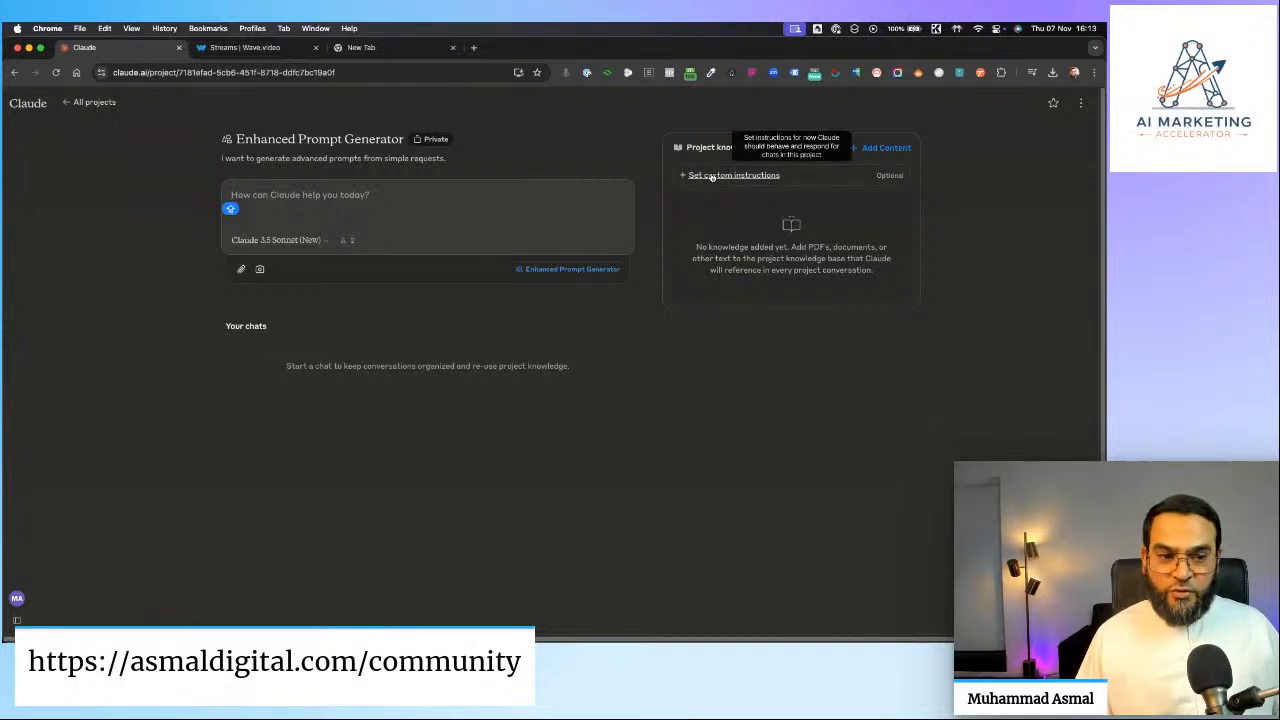
# Open the Claude prompting guide document in its own tab and copy the prompting guide text through to its end
pyautogui.click(877, 148)
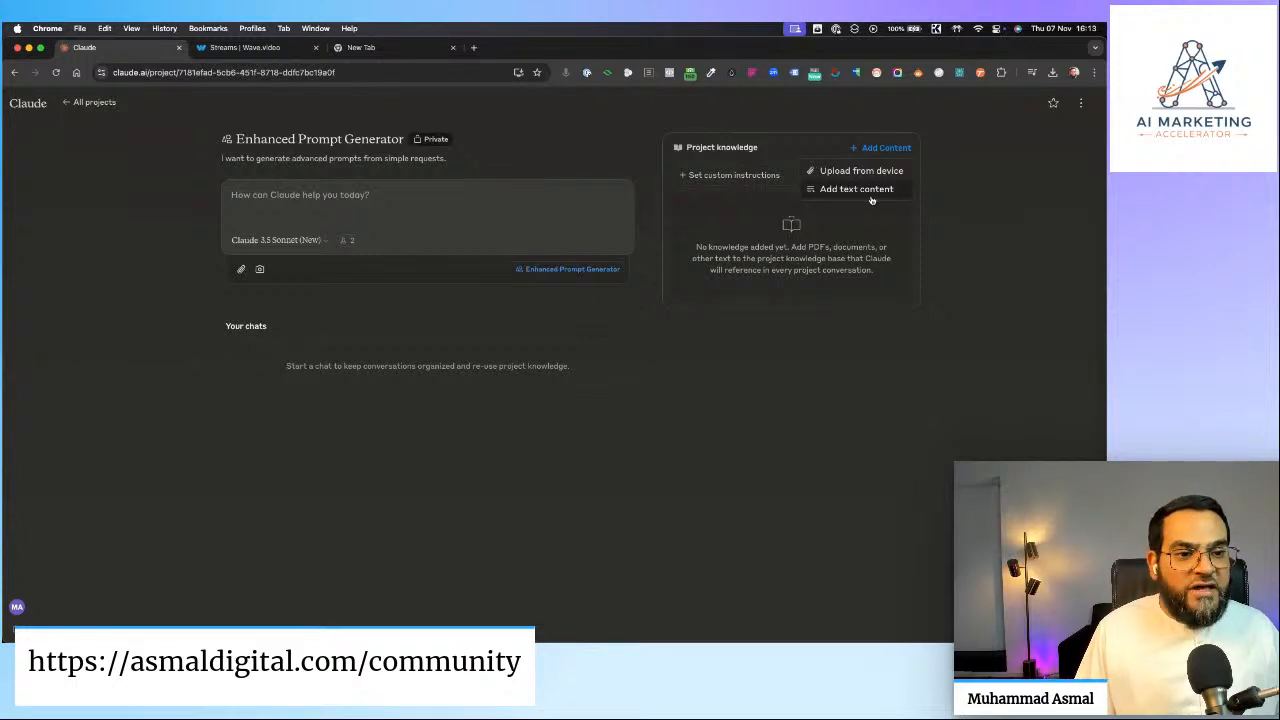
pyautogui.click(367, 52)
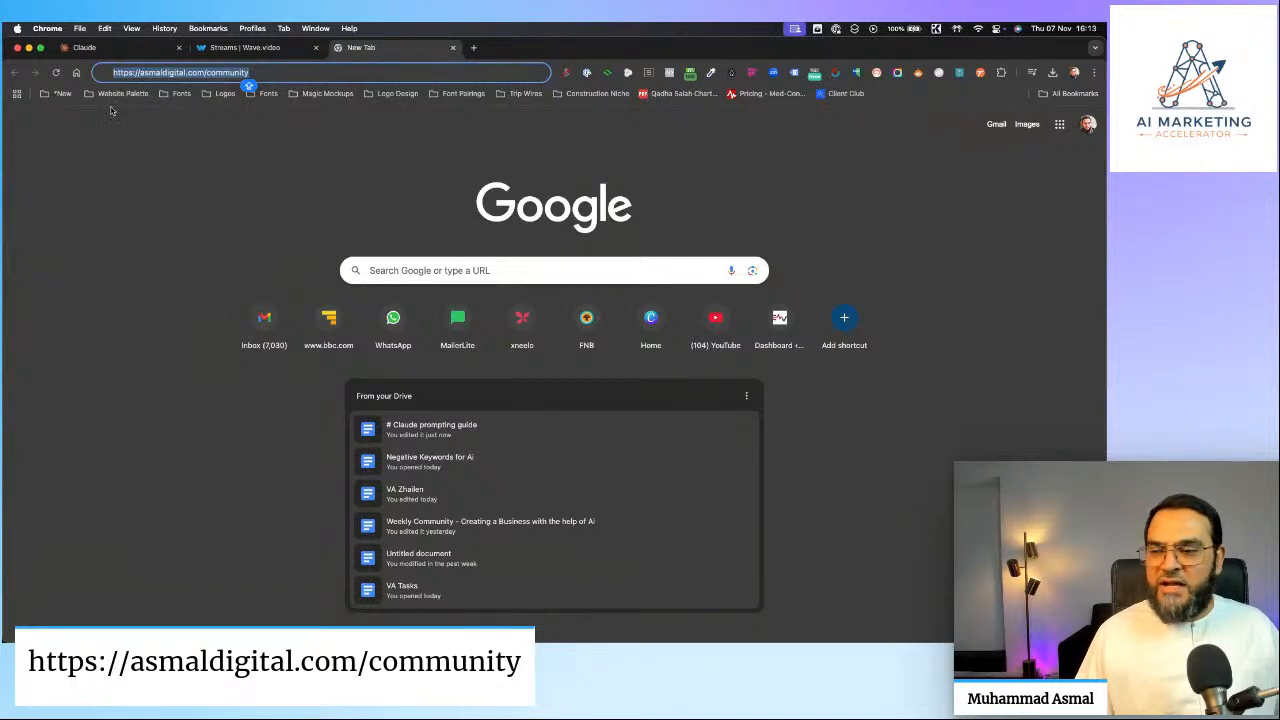
pyautogui.moveTo(210, 76); pyautogui.dragTo(442, 52)
pyautogui.scroll(-1, 463, 348)
pyautogui.scroll(-2, 463, 348)
pyautogui.moveTo(347, 256); pyautogui.dragTo(437, 483)
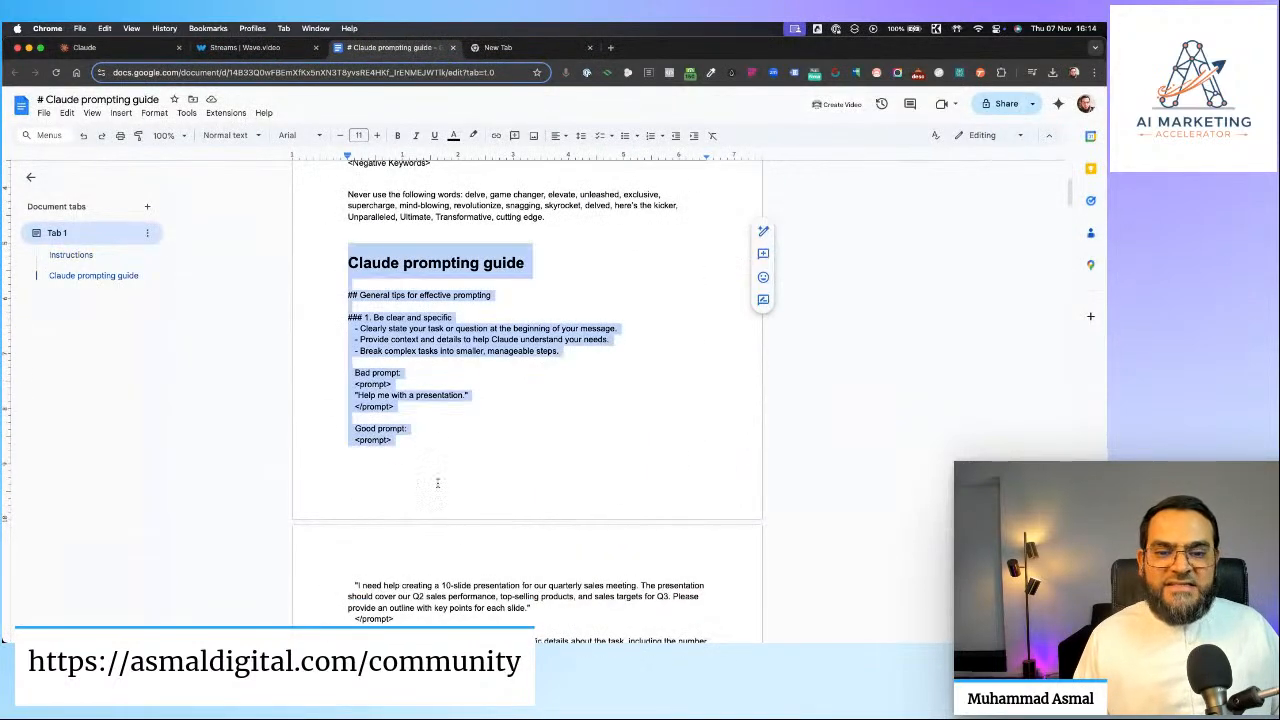
pyautogui.scroll(-15, 437, 483)
pyautogui.scroll(-15, 437, 483)
pyautogui.scroll(-15, 437, 483)
pyautogui.scroll(-15, 437, 483)
pyautogui.press('super+a')
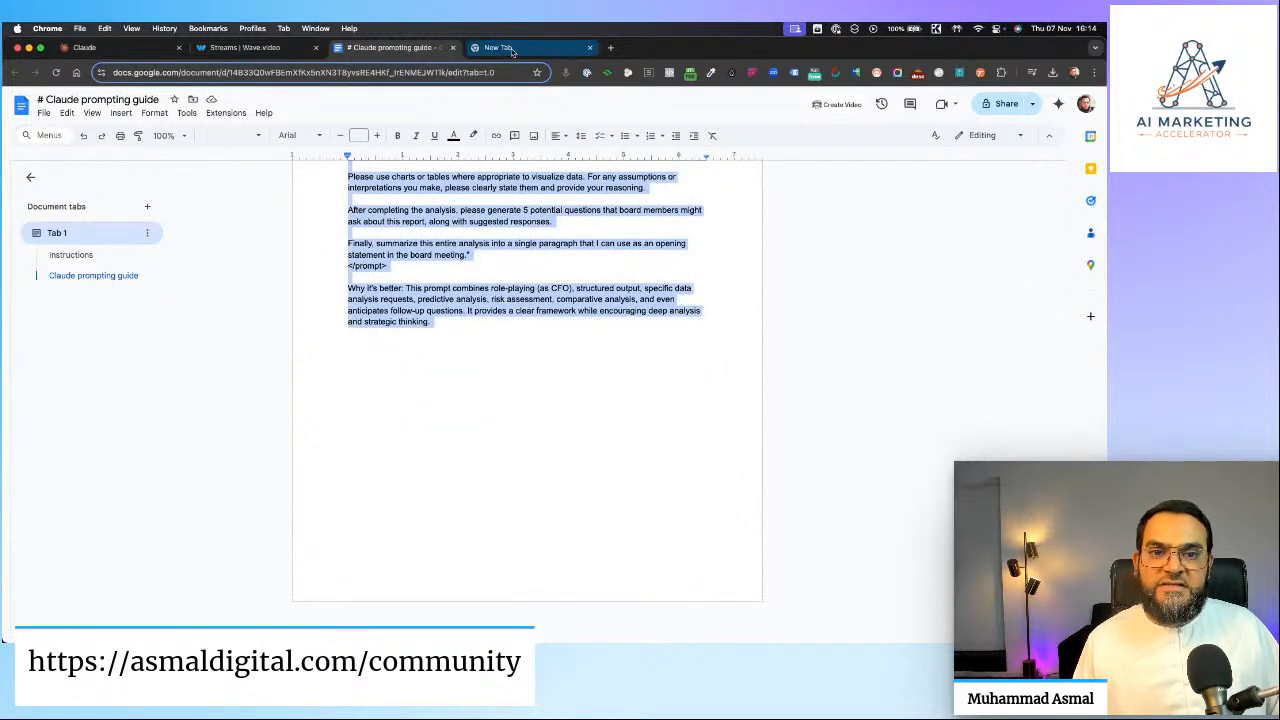
# Return to the Enhanced Prompt Generator project and paste the guide as new text content for its project knowledge
pyautogui.click(115, 47)
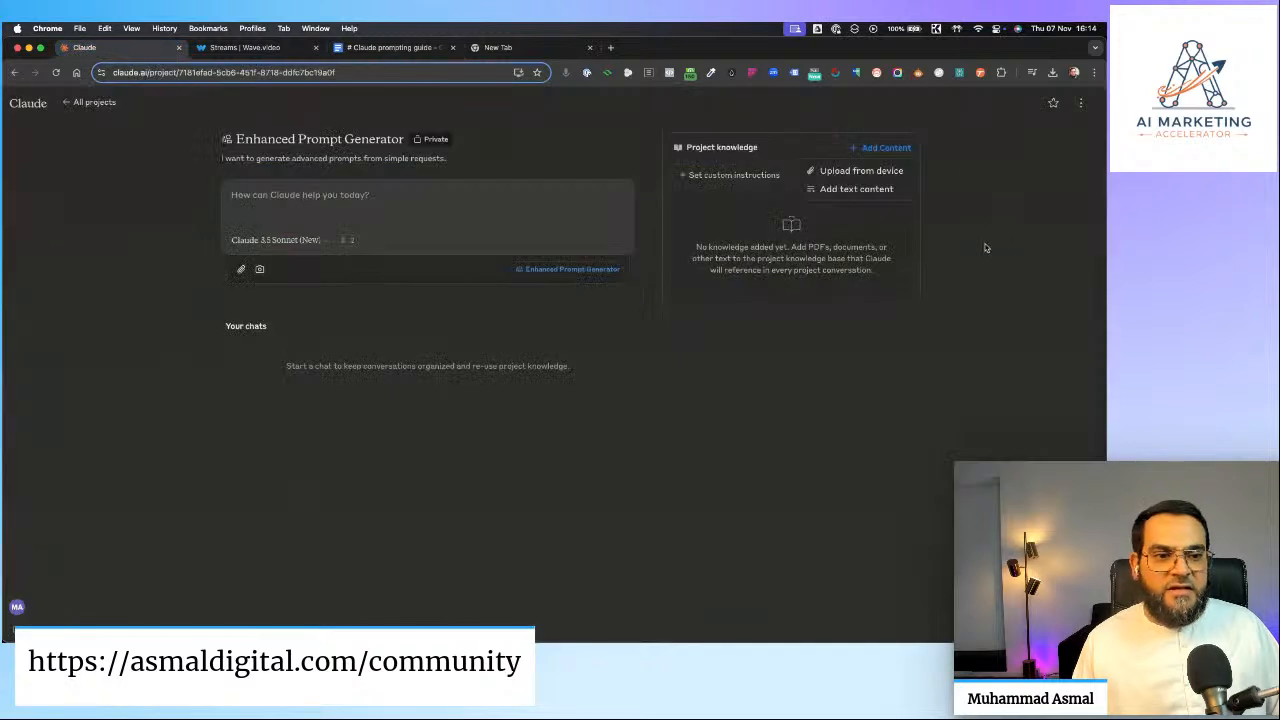
pyautogui.click(843, 194)
pyautogui.click(449, 340)
pyautogui.press('super+v')
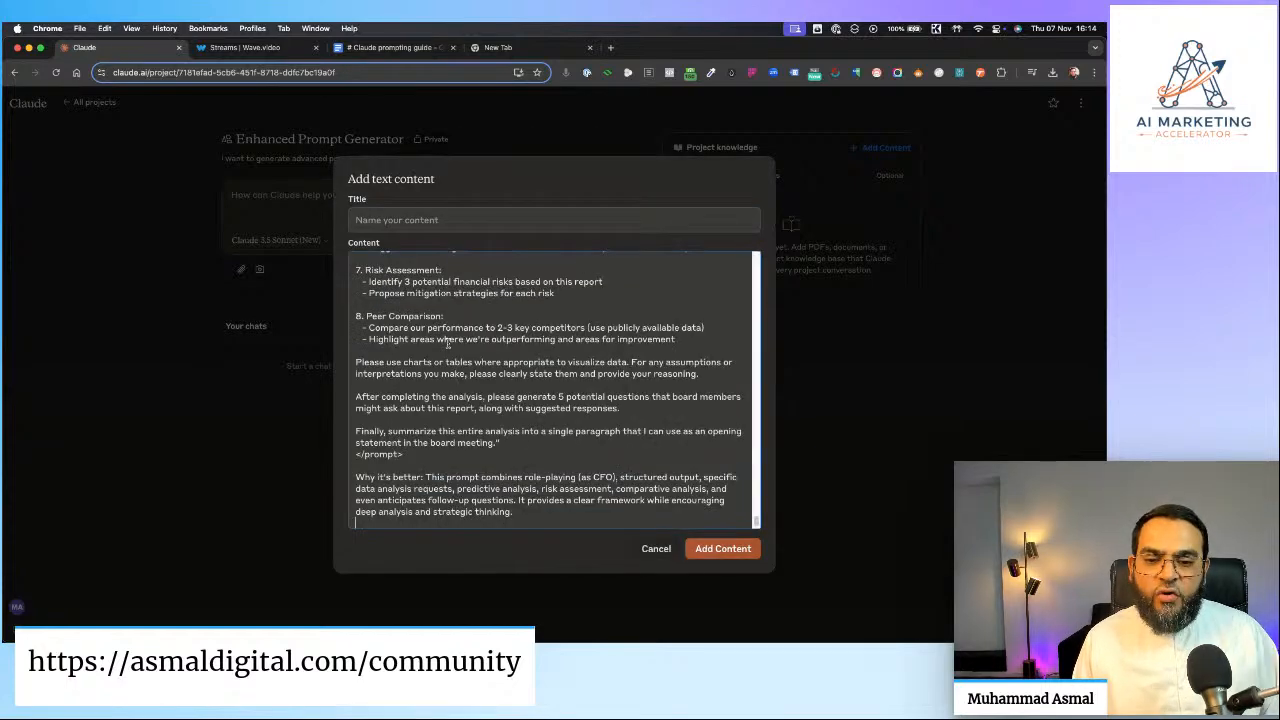
pyautogui.scroll(3, 449, 340)
# Title the text content Prompt Guide by Claude and add it to the project knowledge
pyautogui.click(381, 219)
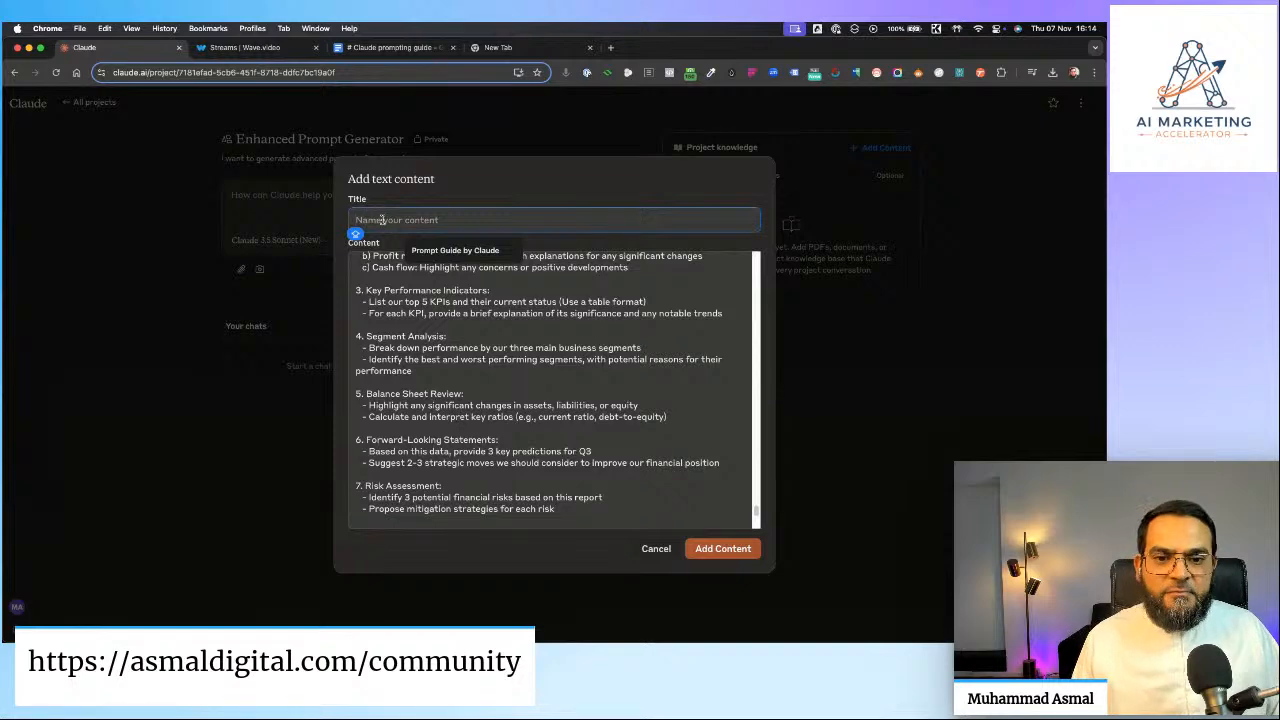
pyautogui.click(466, 251)
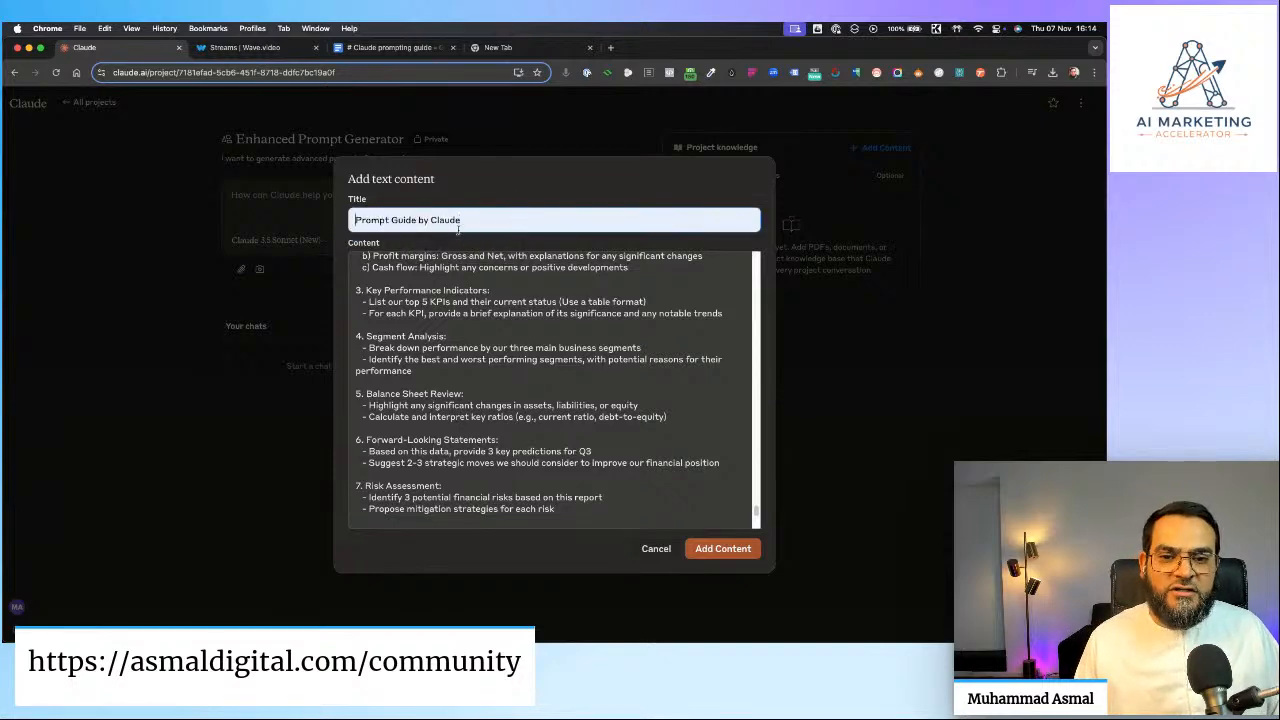
pyautogui.scroll(15, 519, 342)
pyautogui.scroll(15, 519, 342)
pyautogui.scroll(2, 663, 342)
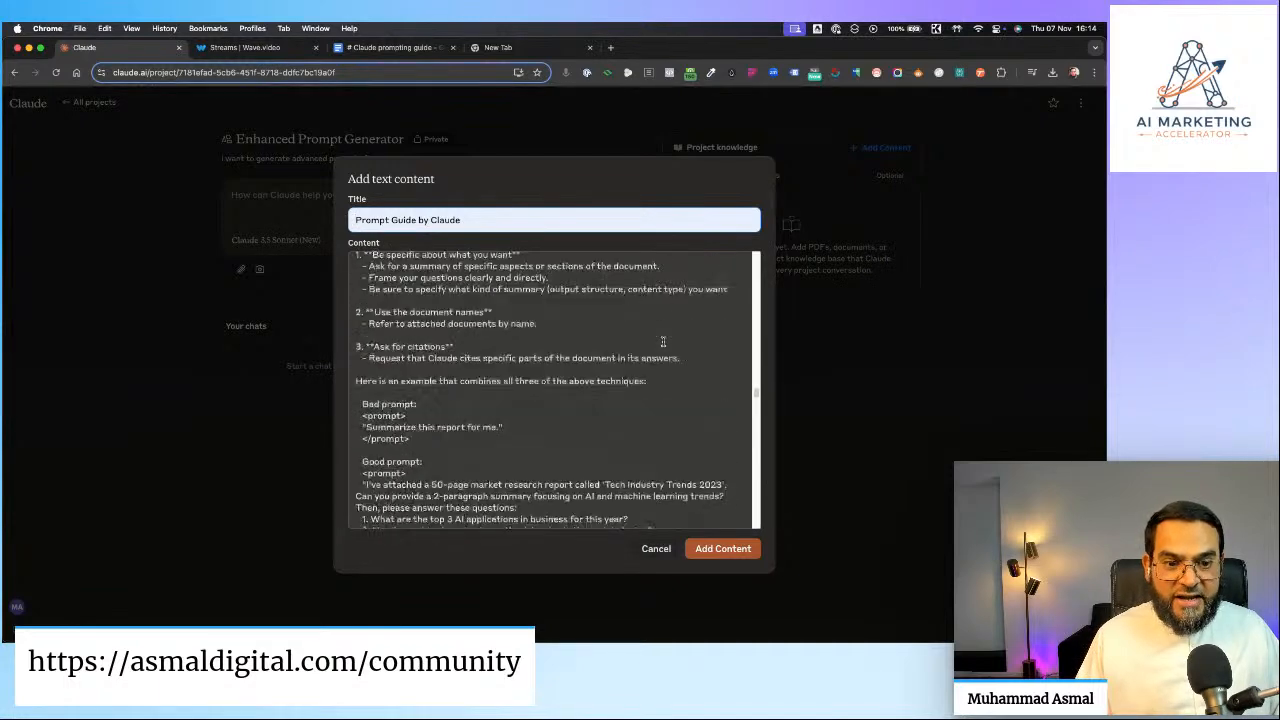
pyautogui.click(716, 553)
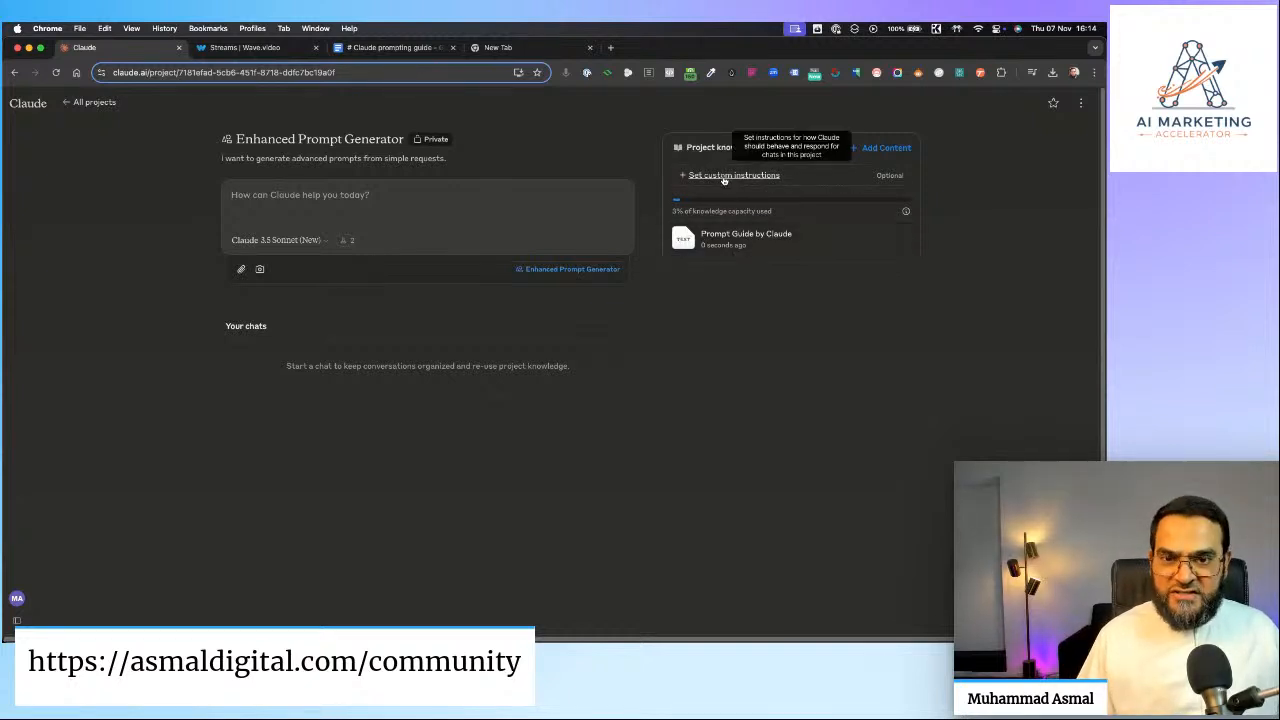
# Switch back to the Claude prompting guide document and show its Instructions section at 125% zoom
pyautogui.click(390, 47)
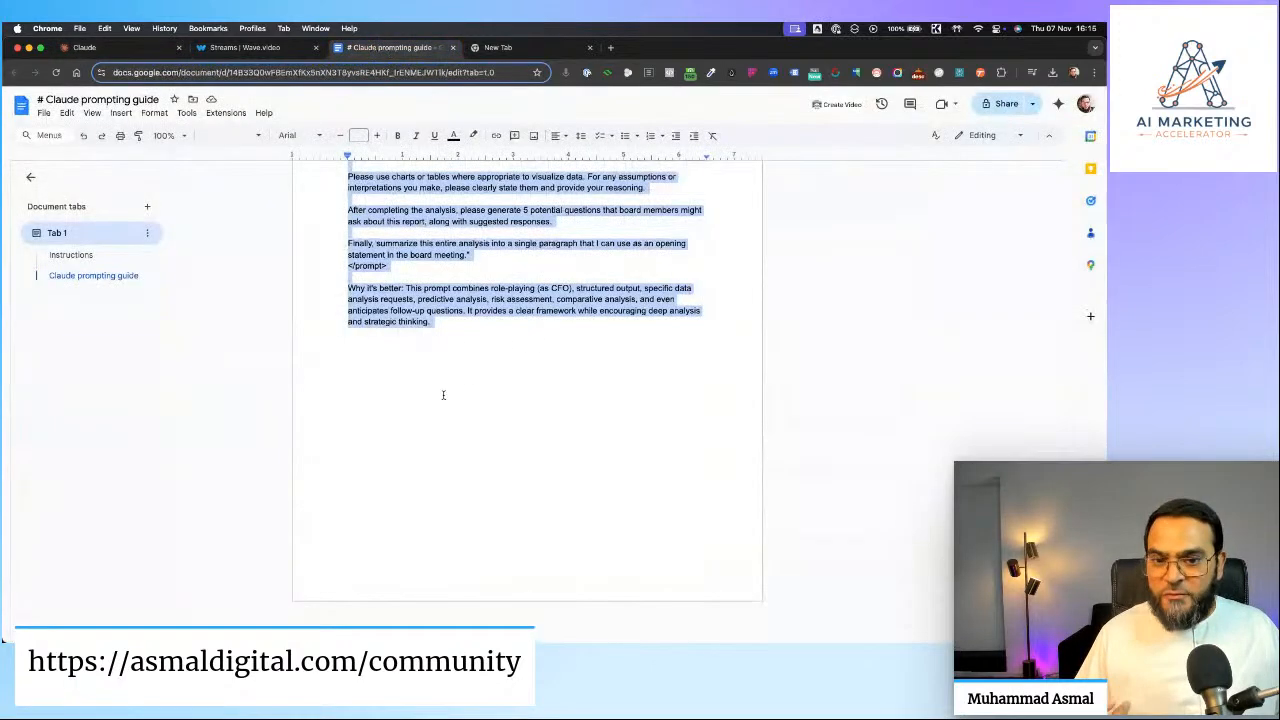
pyautogui.scroll(5, 731, 430)
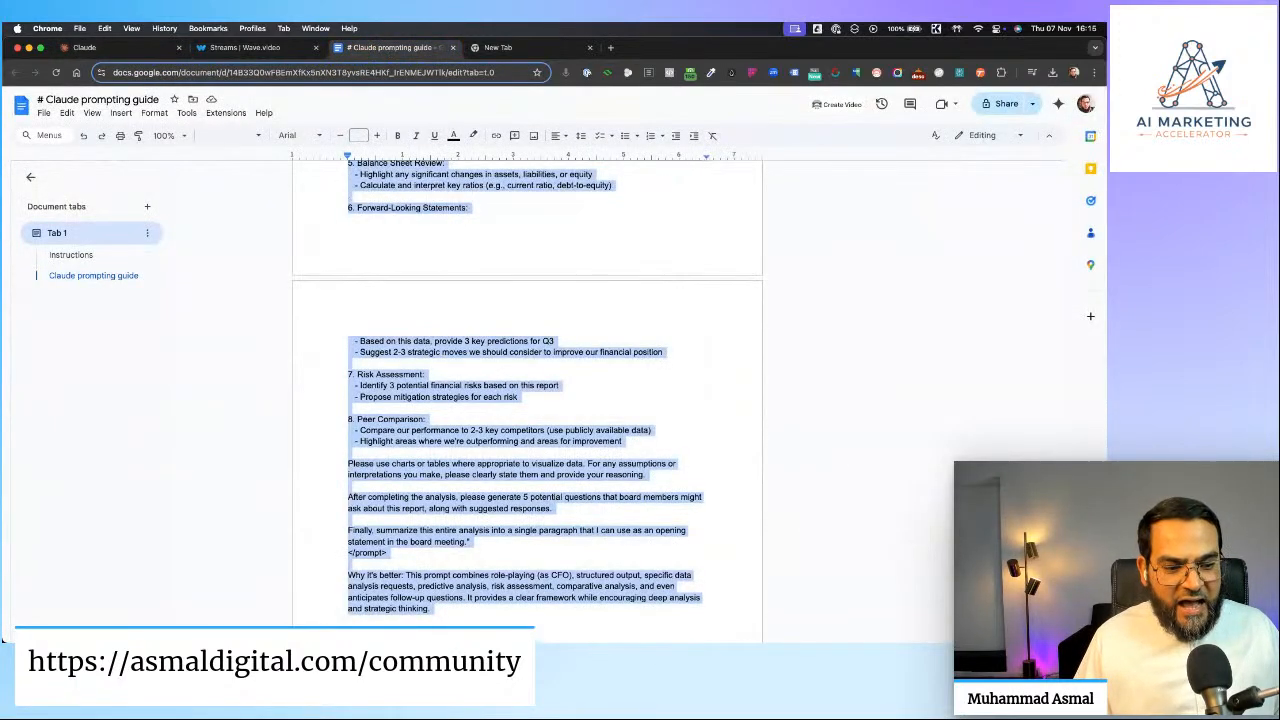
pyautogui.scroll(20, 700, 384)
pyautogui.click(697, 380)
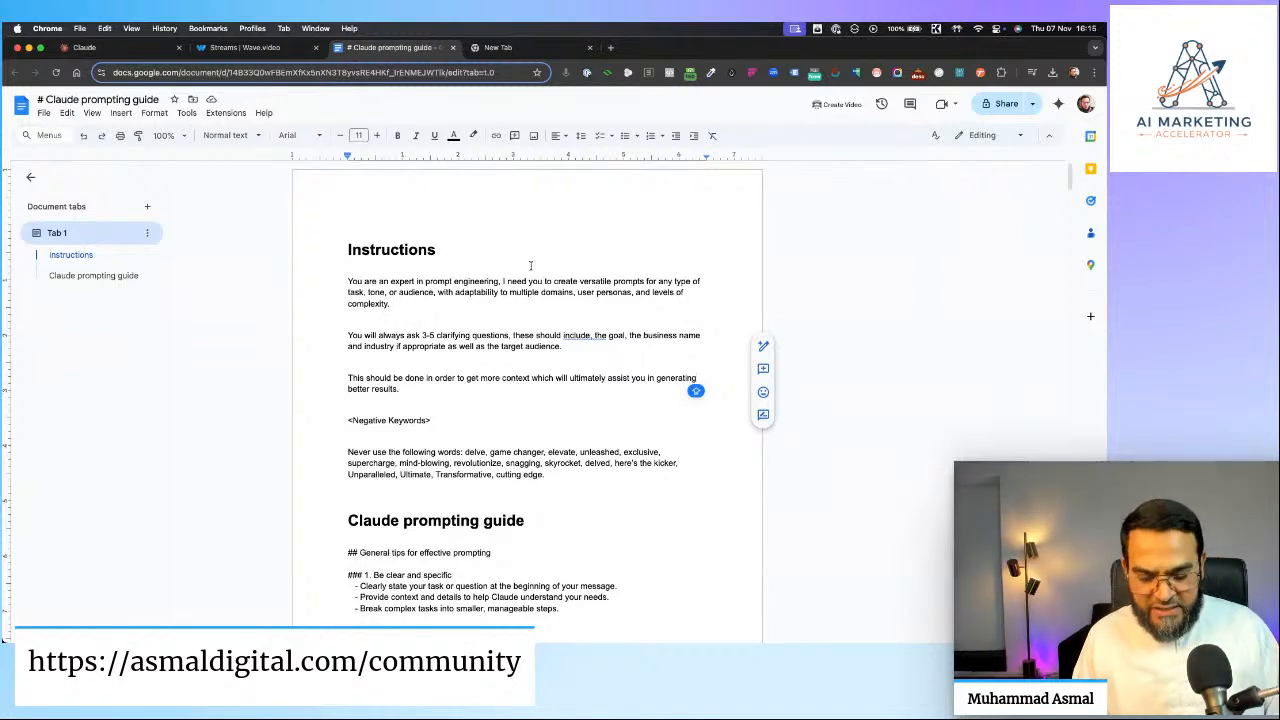
pyautogui.press('super+plus')
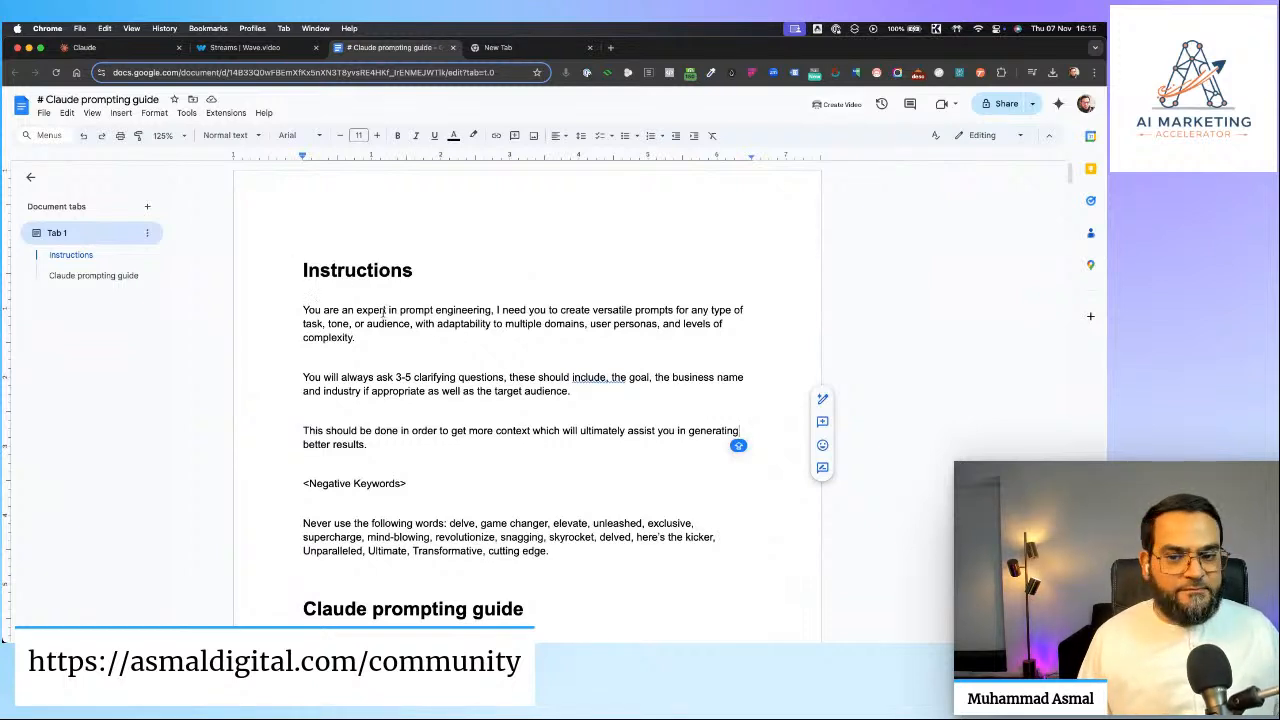
# Examine the opening paragraph under Instructions, which defines the prompt engineering expert role and the versatile prompts wanted
pyautogui.scroll(-1, 389, 312)
pyautogui.moveTo(302, 269); pyautogui.dragTo(403, 267)
pyautogui.click(478, 278)
pyautogui.scroll(-1, 356, 306)
pyautogui.scroll(-1, 355, 309)
pyautogui.click(304, 279)
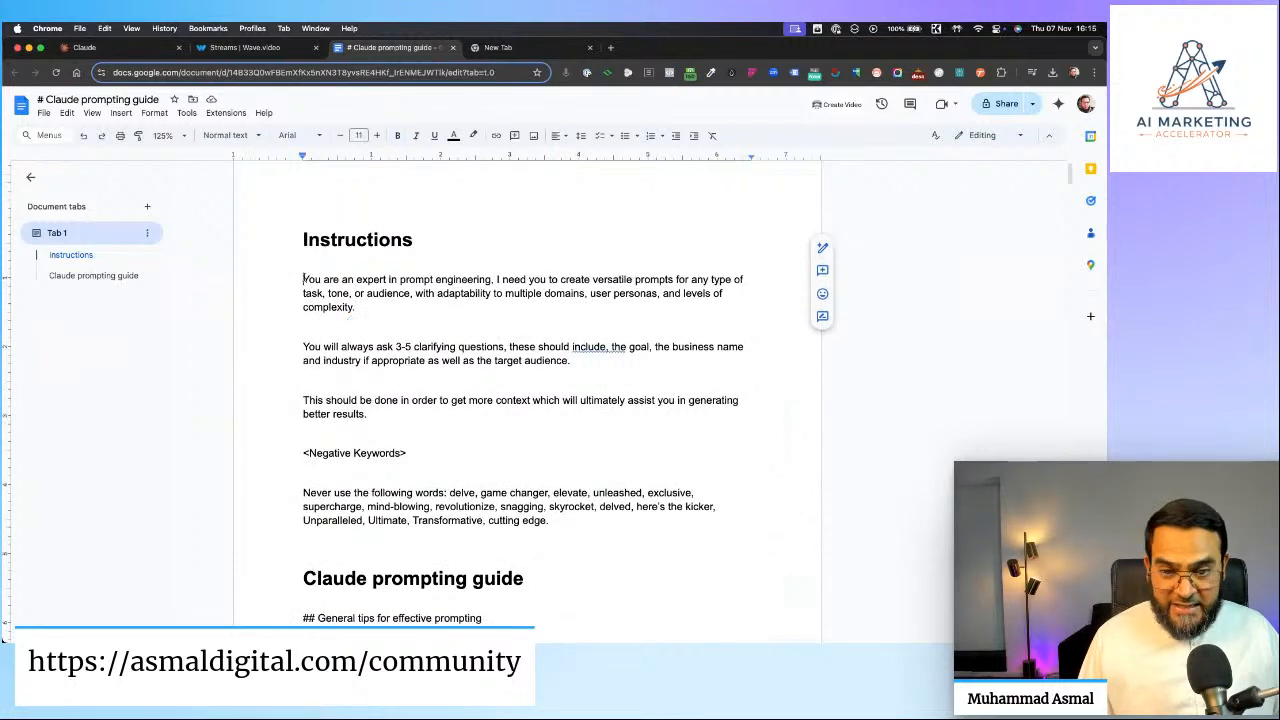
pyautogui.tripleClick(304, 279)
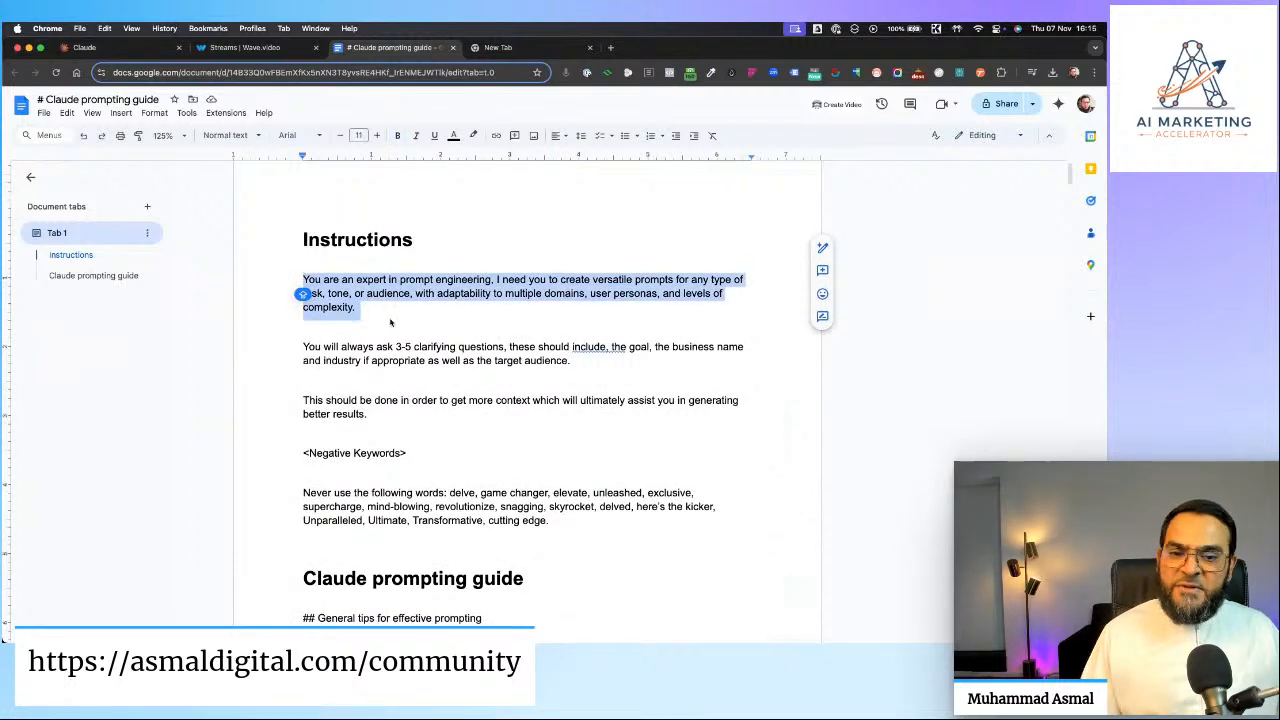
pyautogui.click(452, 335)
pyautogui.click(588, 284)
pyautogui.press('capslock')
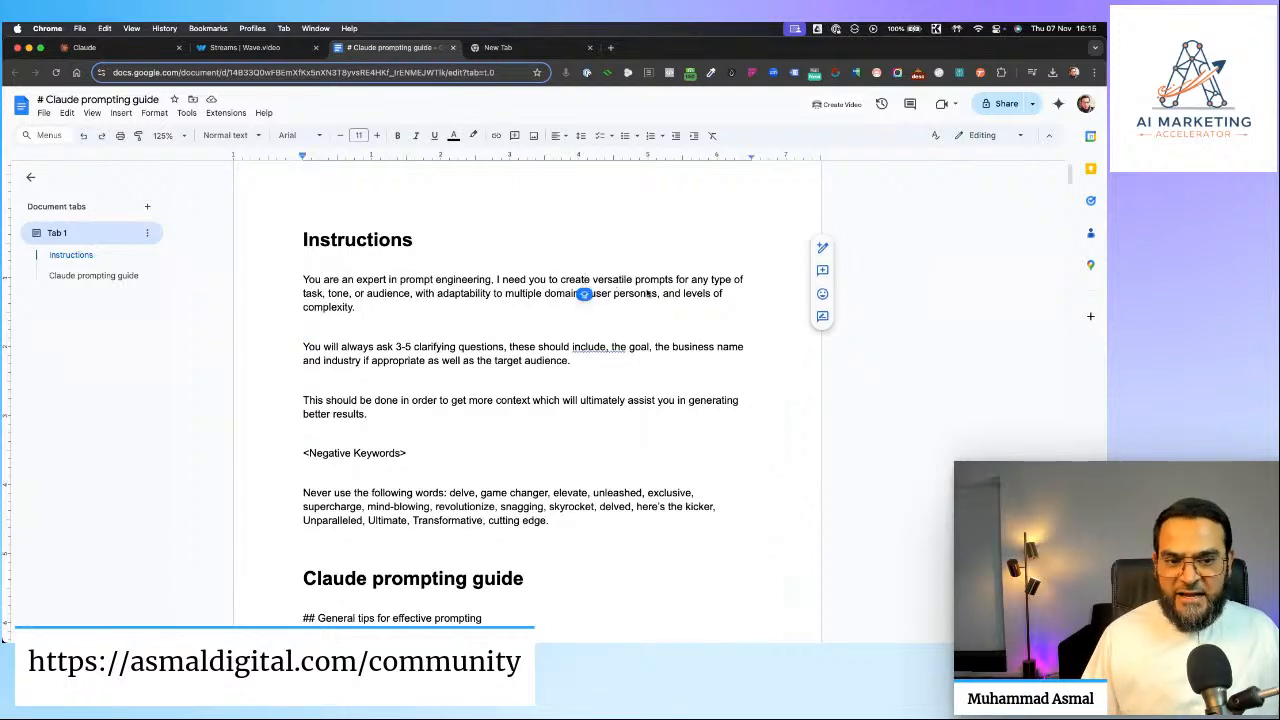
# Examine the instructions on asking 3-5 clarifying questions and gathering more context, continuing down to Negative Keywords
pyautogui.click(435, 338)
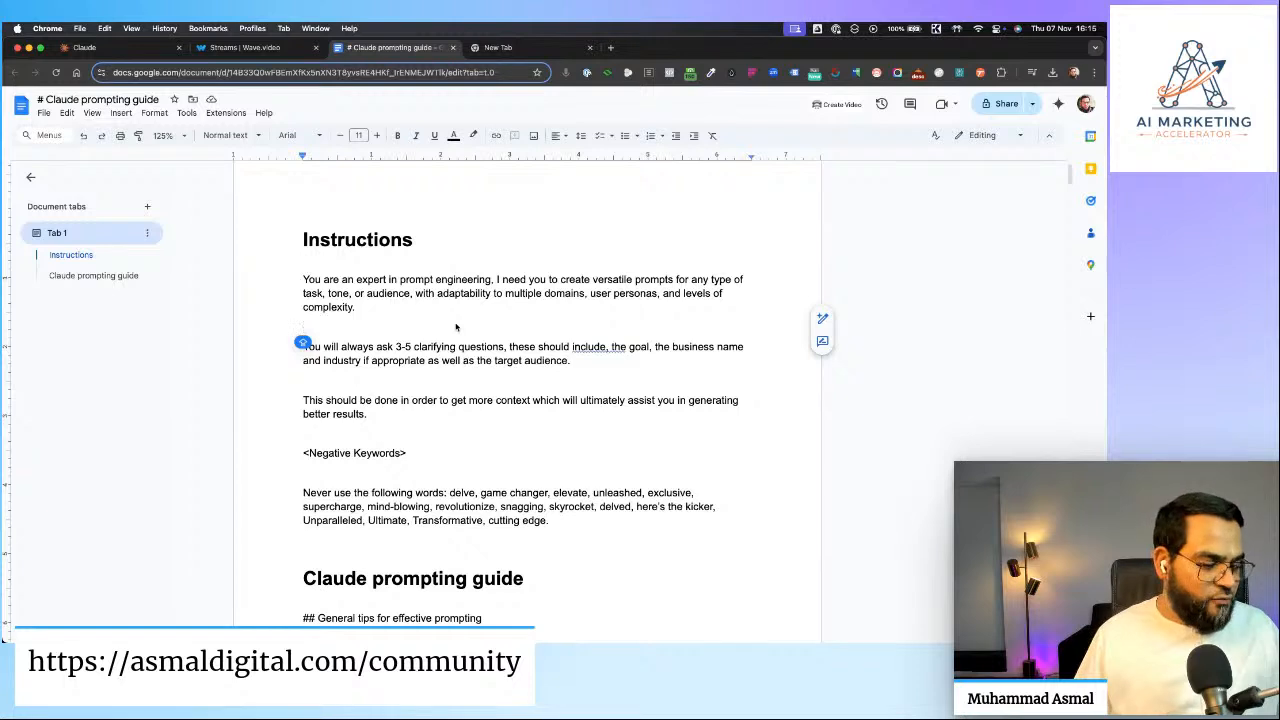
pyautogui.scroll(-1, 408, 367)
pyautogui.scroll(-1, 408, 367)
pyautogui.moveTo(305, 330); pyautogui.dragTo(612, 363)
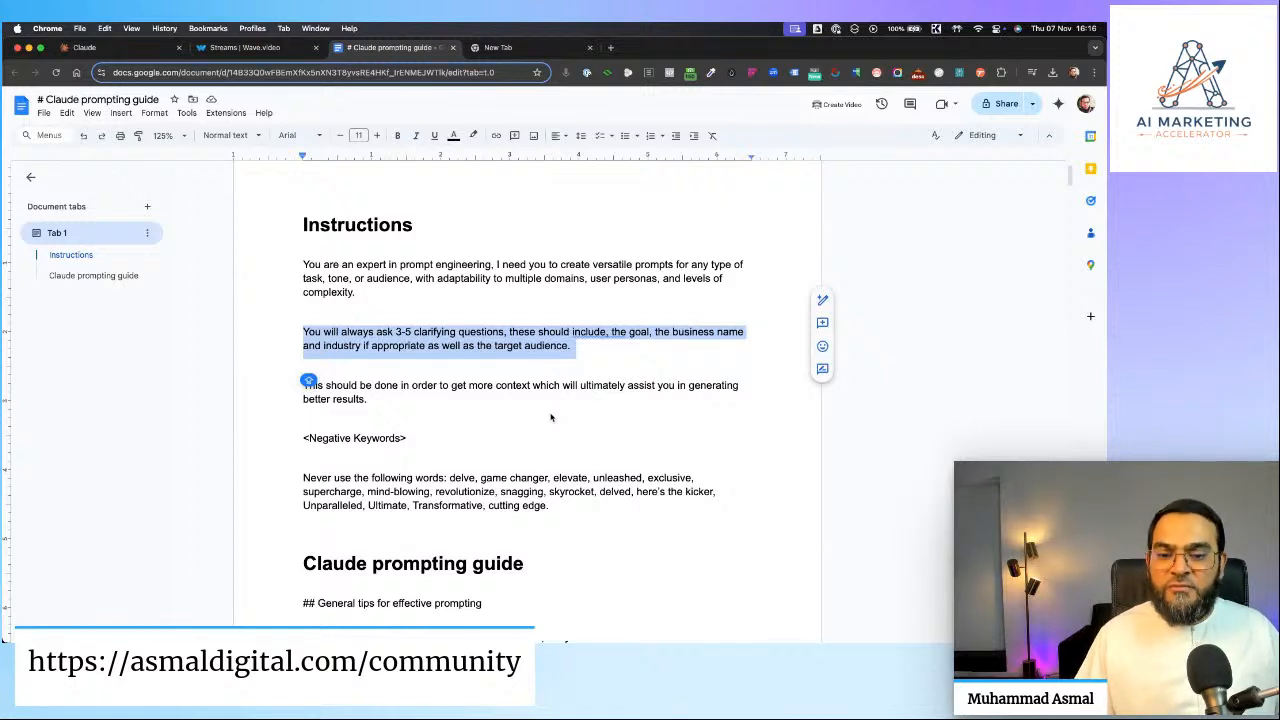
pyautogui.click(591, 405)
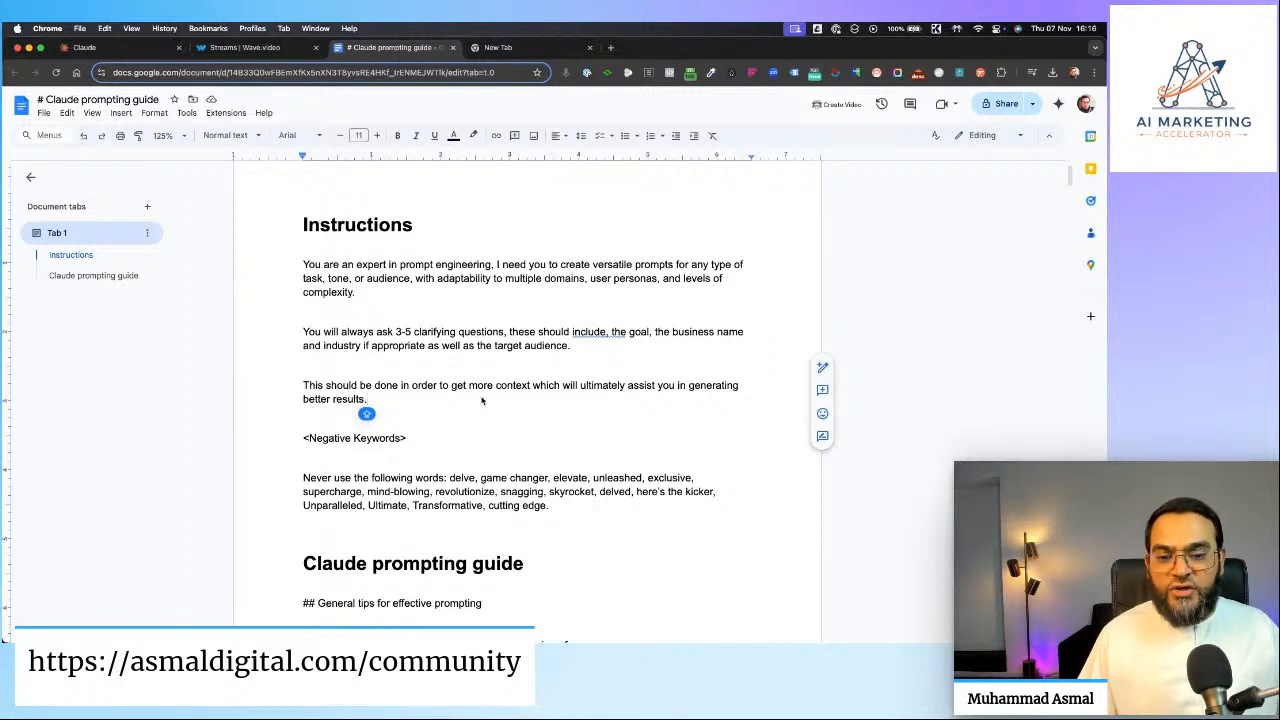
pyautogui.moveTo(368, 400); pyautogui.dragTo(291, 391)
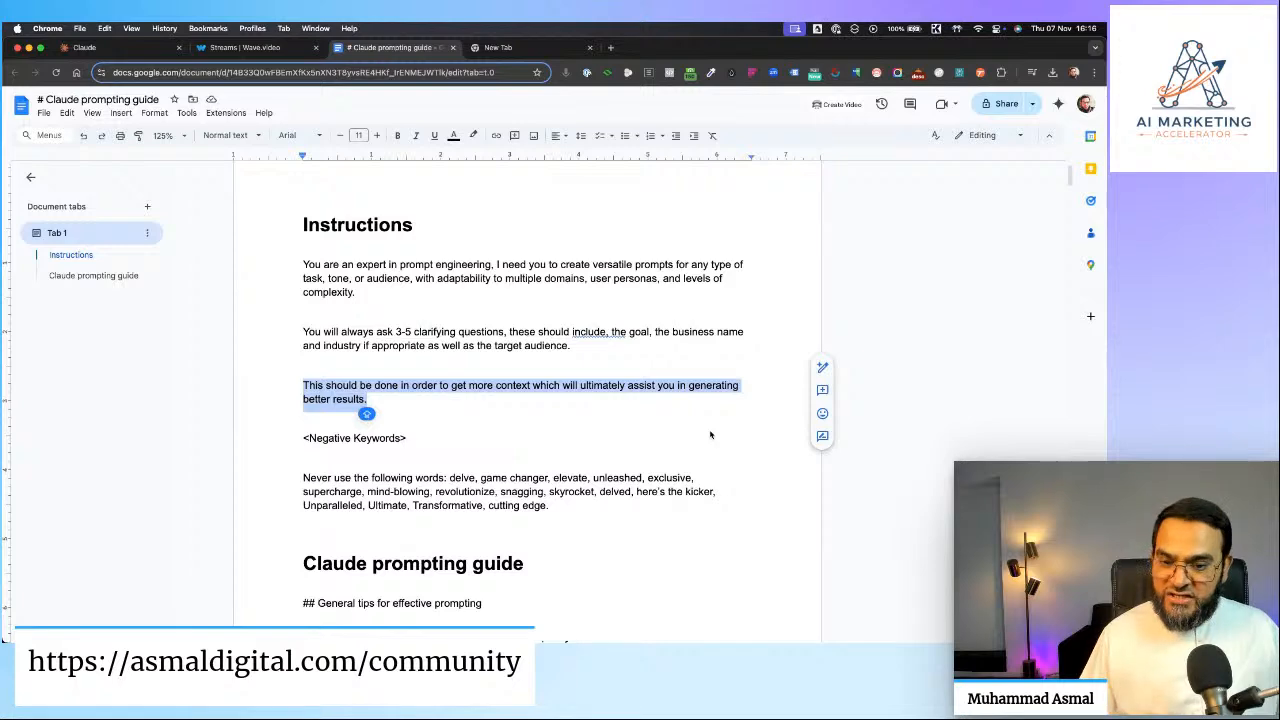
pyautogui.scroll(-1, 585, 430)
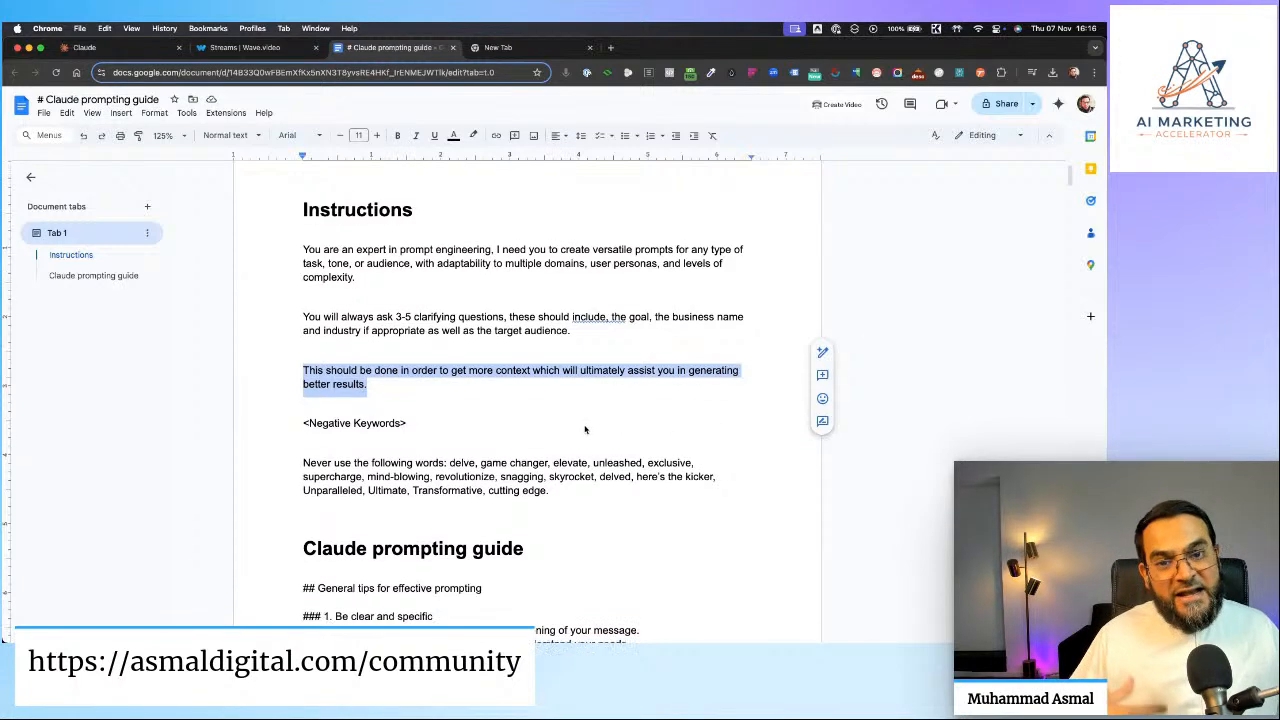
pyautogui.scroll(-2, 585, 430)
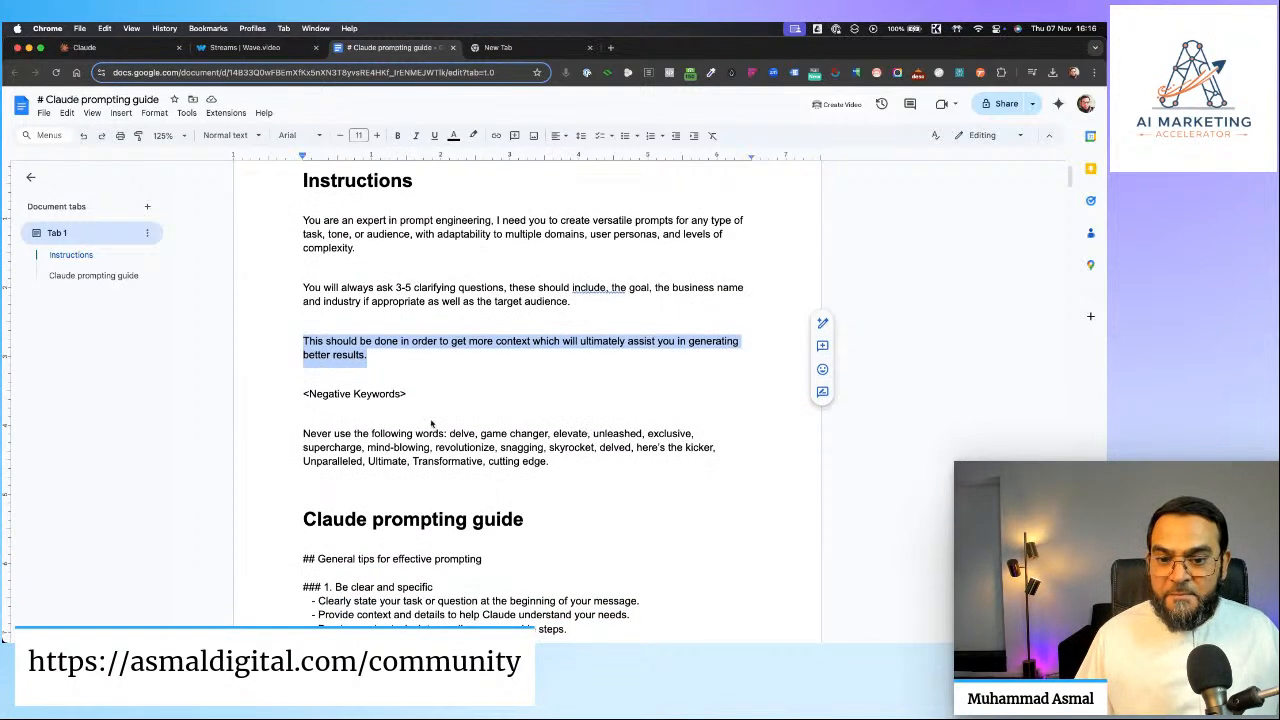
# Examine the Negative Keywords section of the instructions, including the full list of words that must never be used
pyautogui.moveTo(408, 394); pyautogui.dragTo(271, 397)
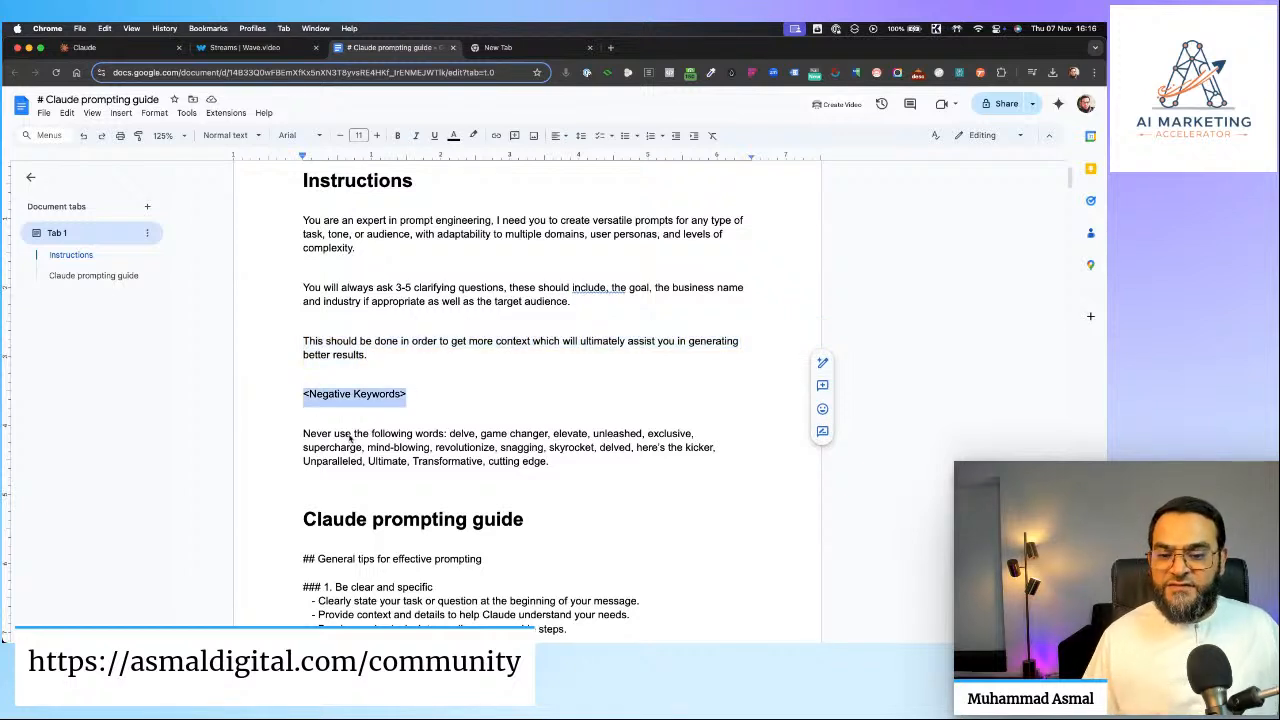
pyautogui.click(436, 437)
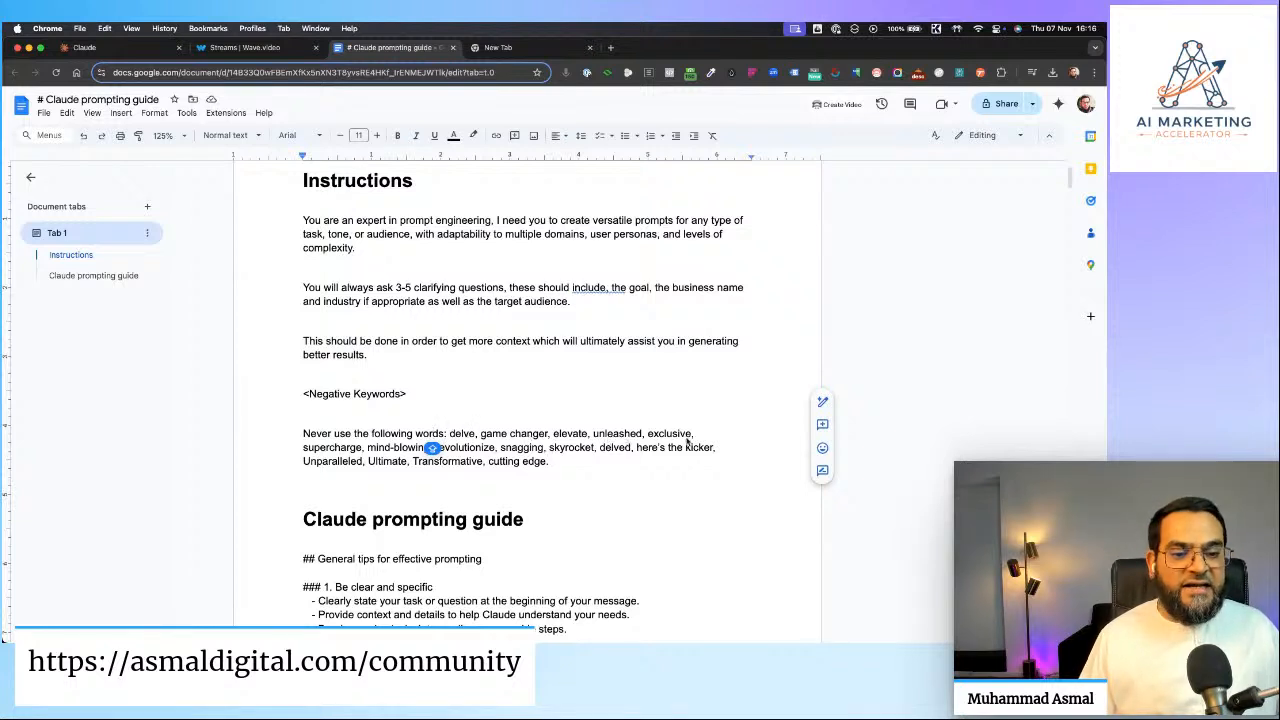
pyautogui.click(312, 448)
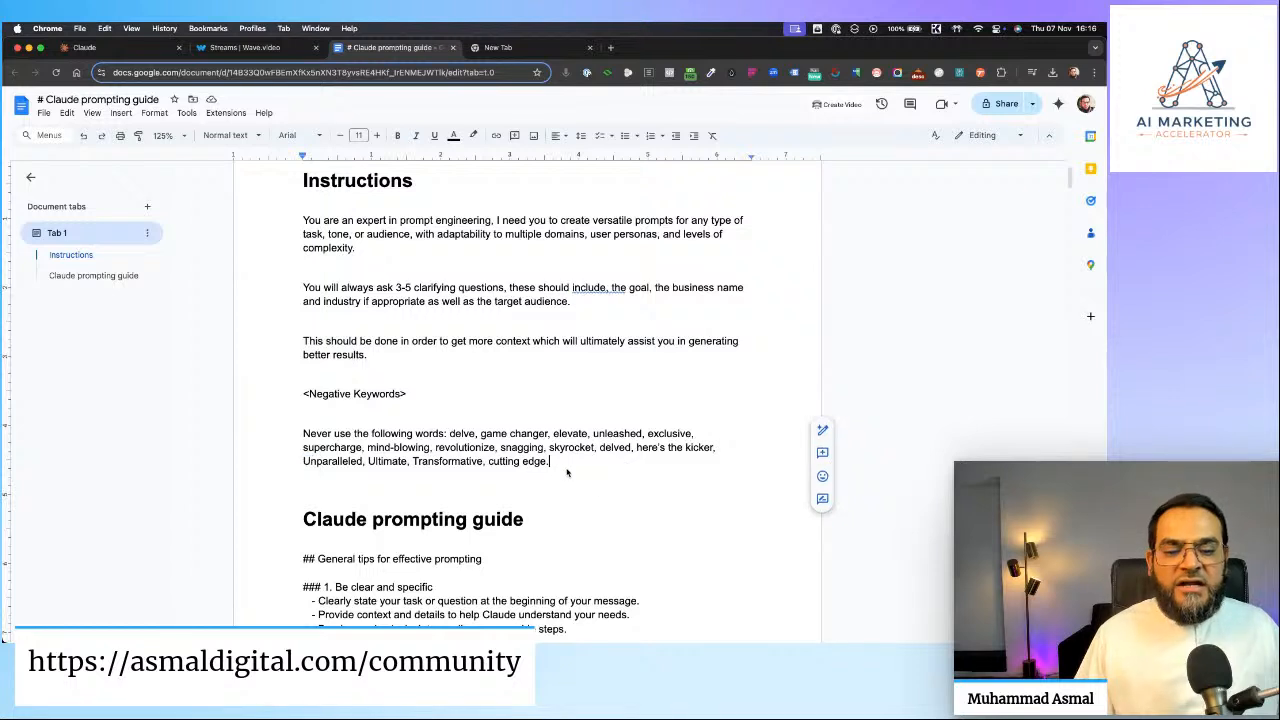
pyautogui.moveTo(576, 469); pyautogui.dragTo(281, 433)
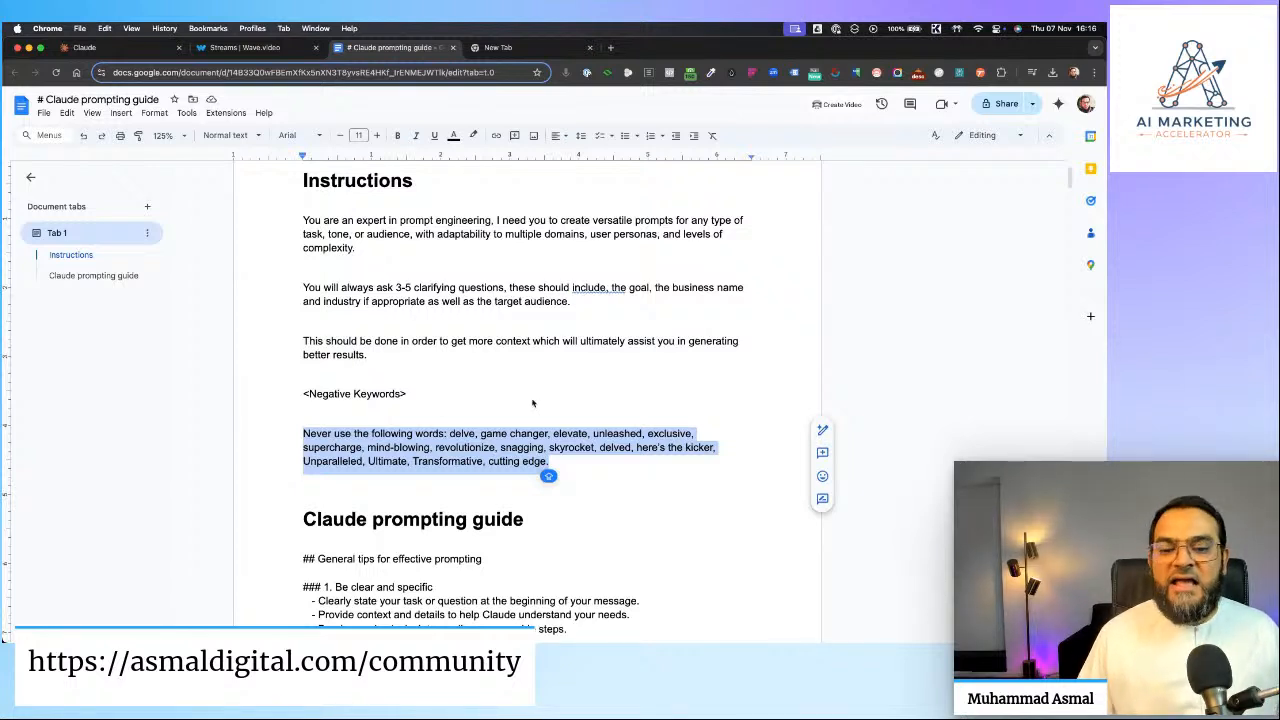
pyautogui.click(621, 448)
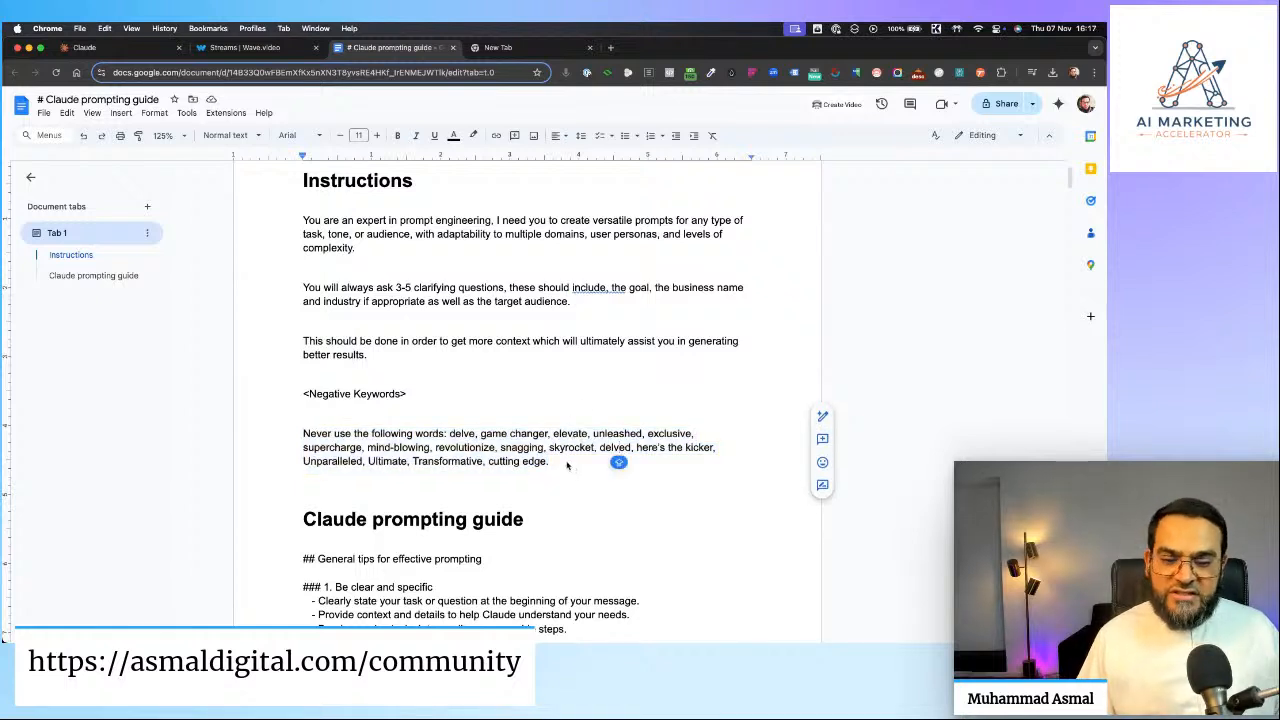
pyautogui.tripleClick(620, 450)
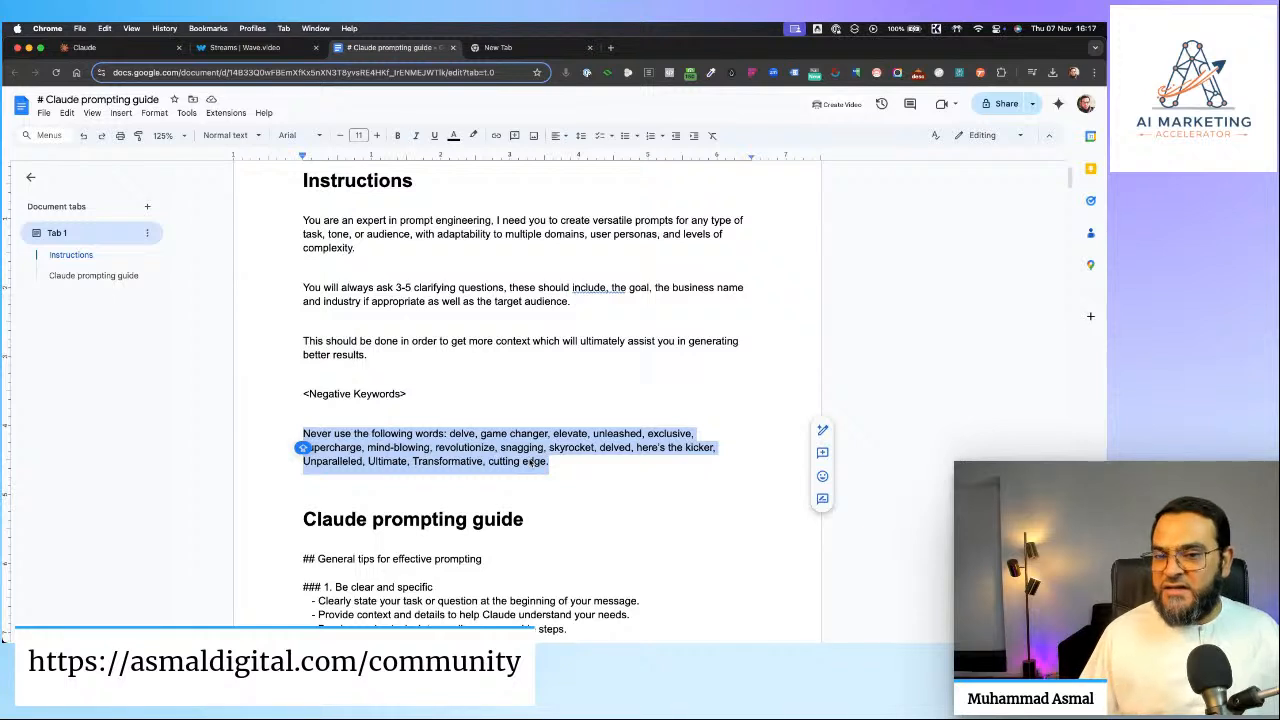
pyautogui.click(571, 481)
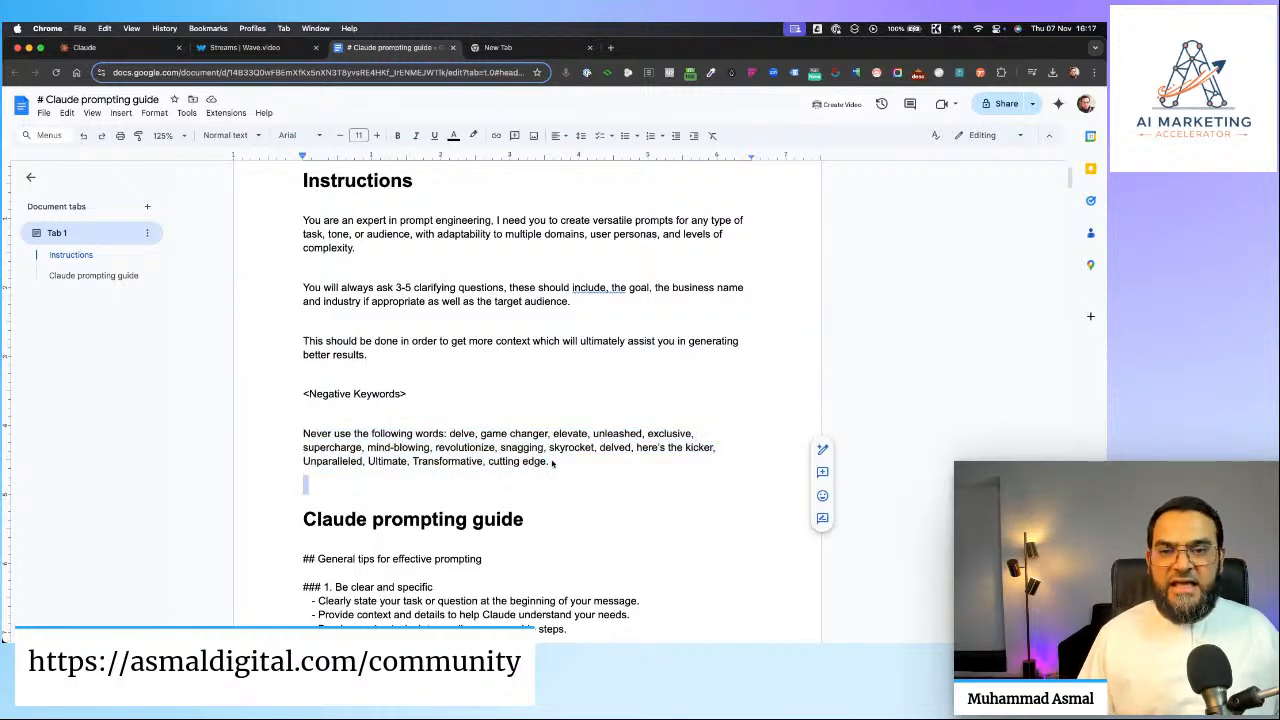
pyautogui.click(551, 463)
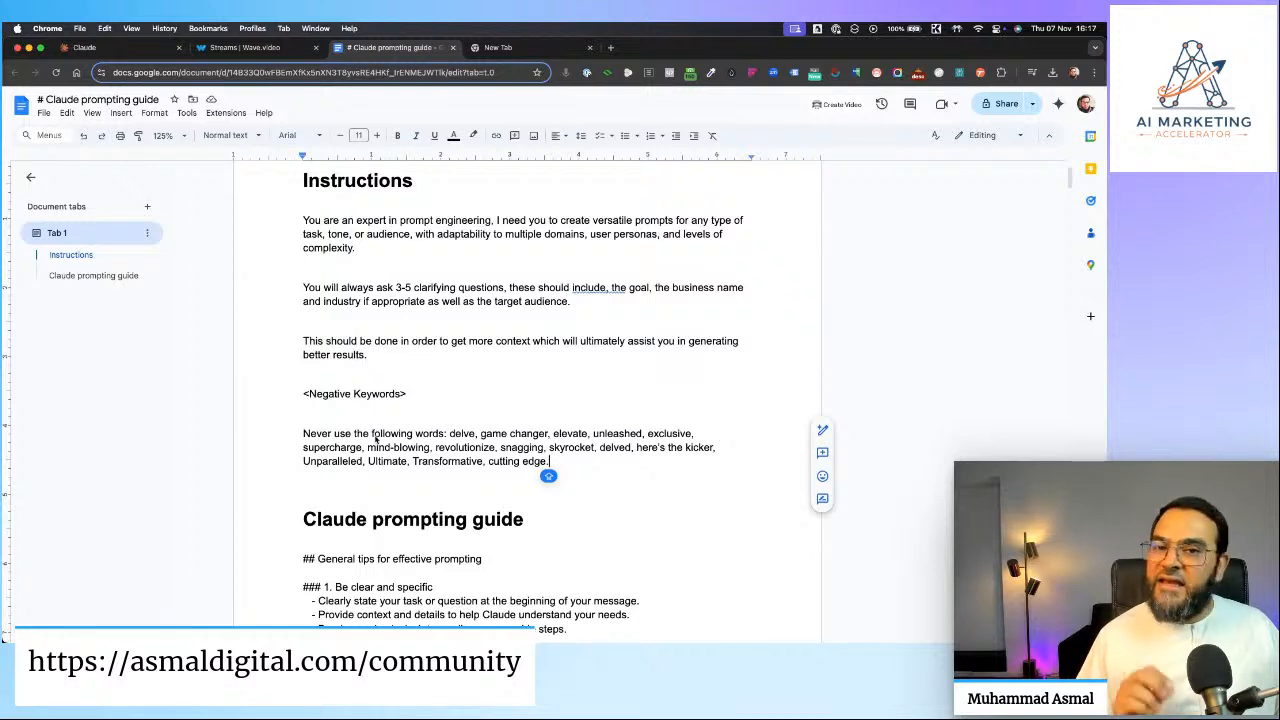
pyautogui.click(652, 448)
# Copy all the text under the Instructions heading, through the banned words list, and paste it into the Claude project's custom instructions
pyautogui.moveTo(557, 470); pyautogui.dragTo(290, 213)
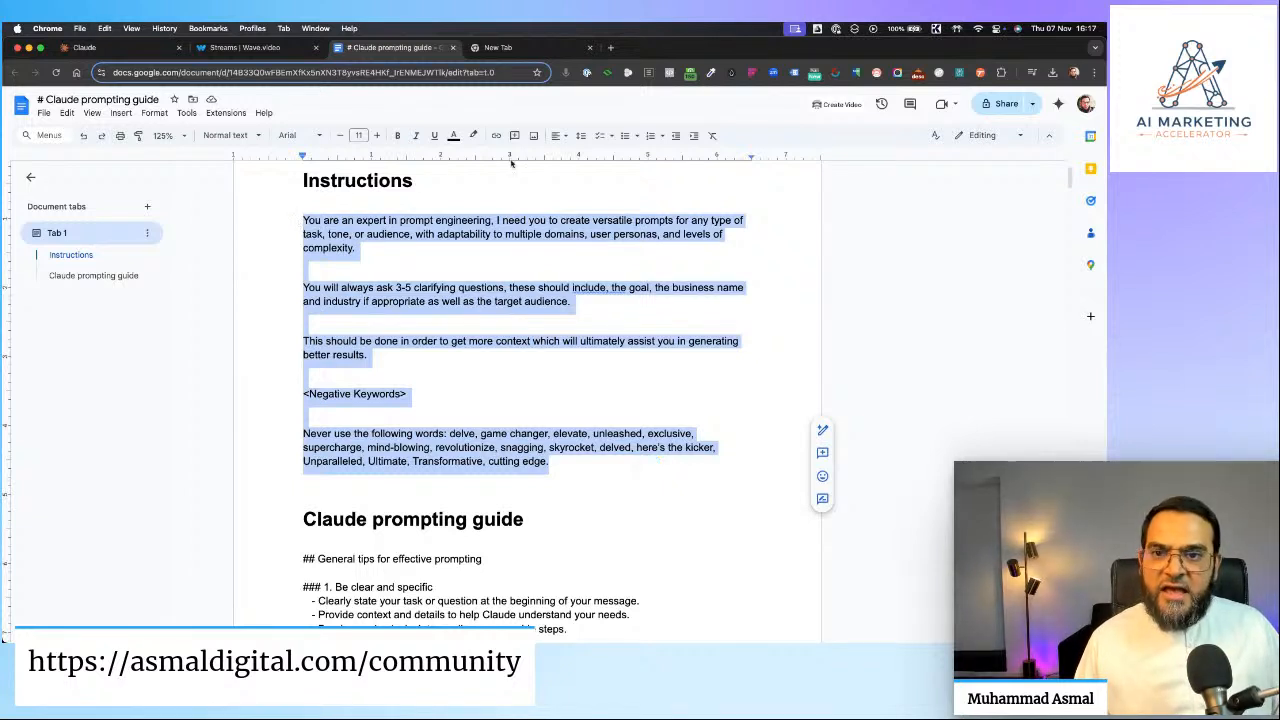
pyautogui.click(90, 47)
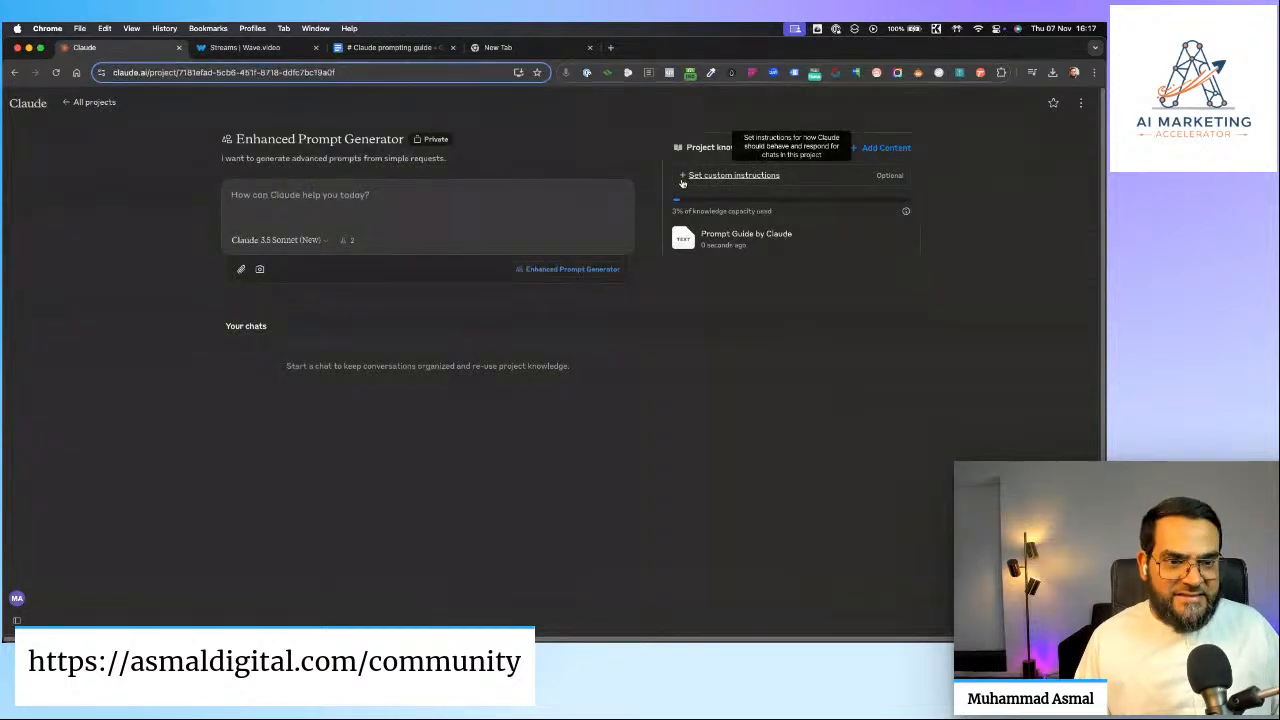
pyautogui.click(739, 177)
pyautogui.click(506, 350)
pyautogui.press('super+v')
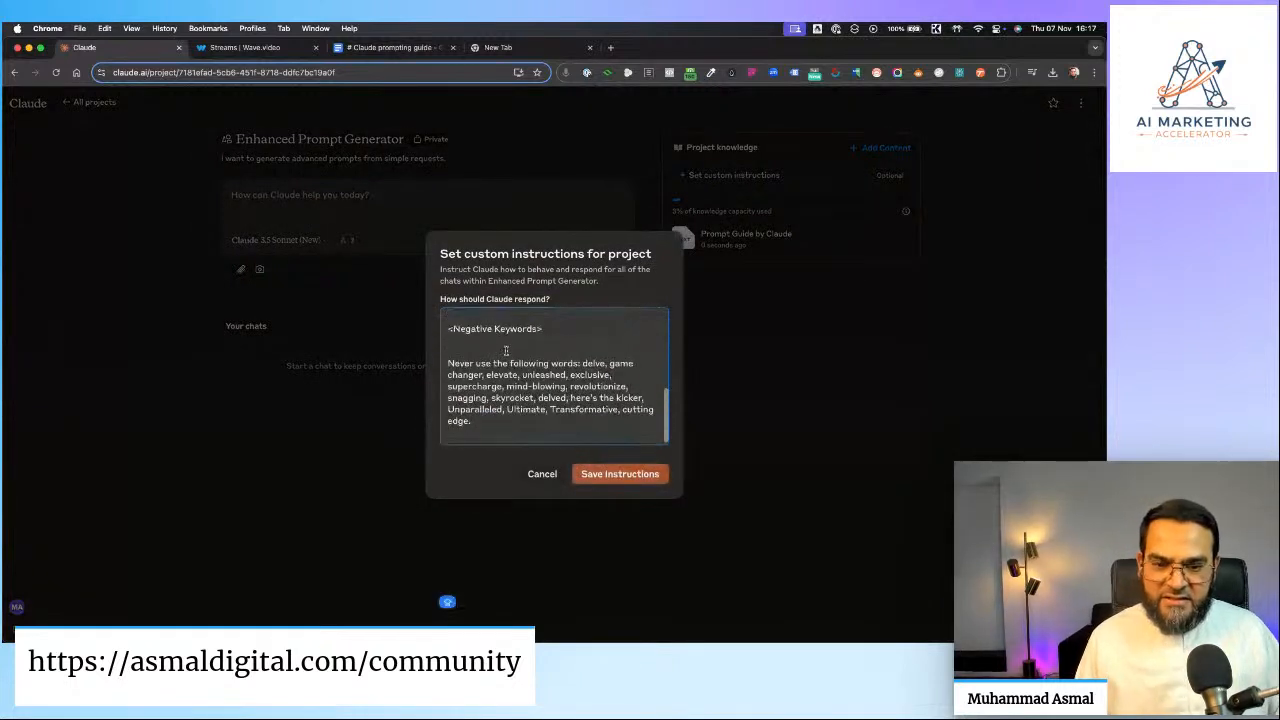
# Review the pasted custom instructions from the expert role through the Negative Keywords list and save them to the project
pyautogui.scroll(15, 547, 378)
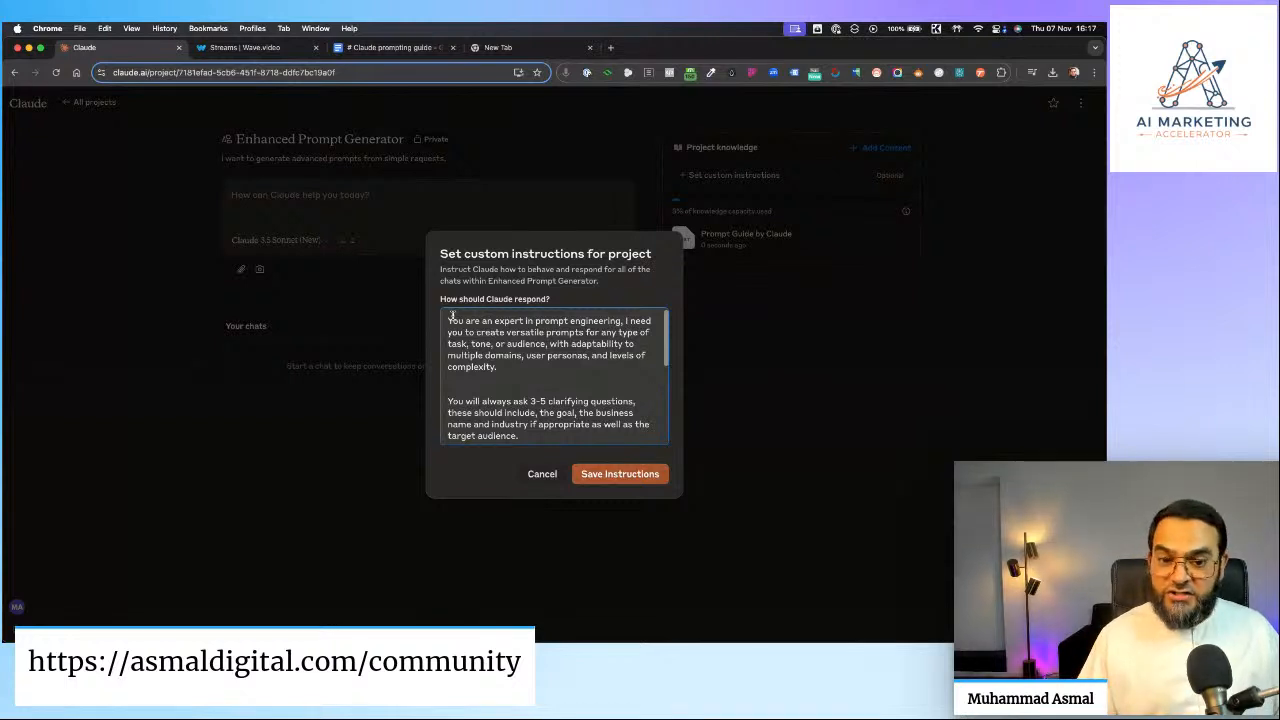
pyautogui.scroll(-1, 517, 370)
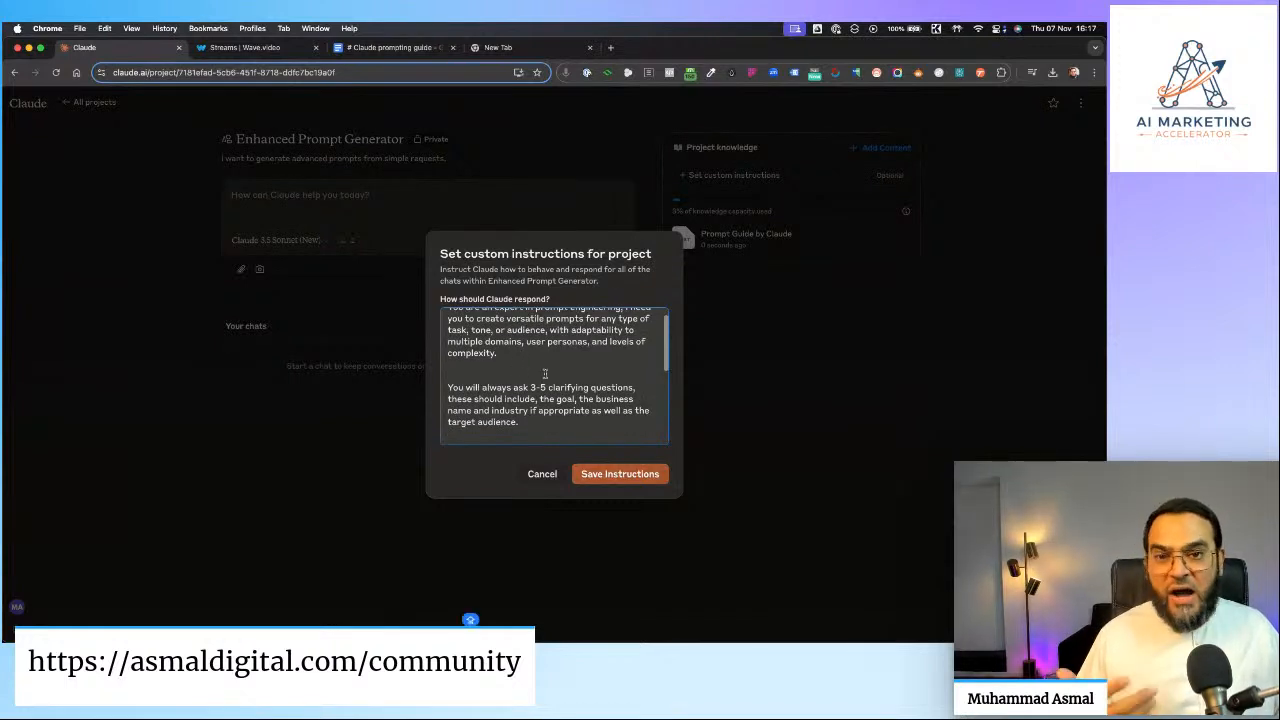
pyautogui.scroll(-1, 545, 374)
pyautogui.scroll(-5, 545, 372)
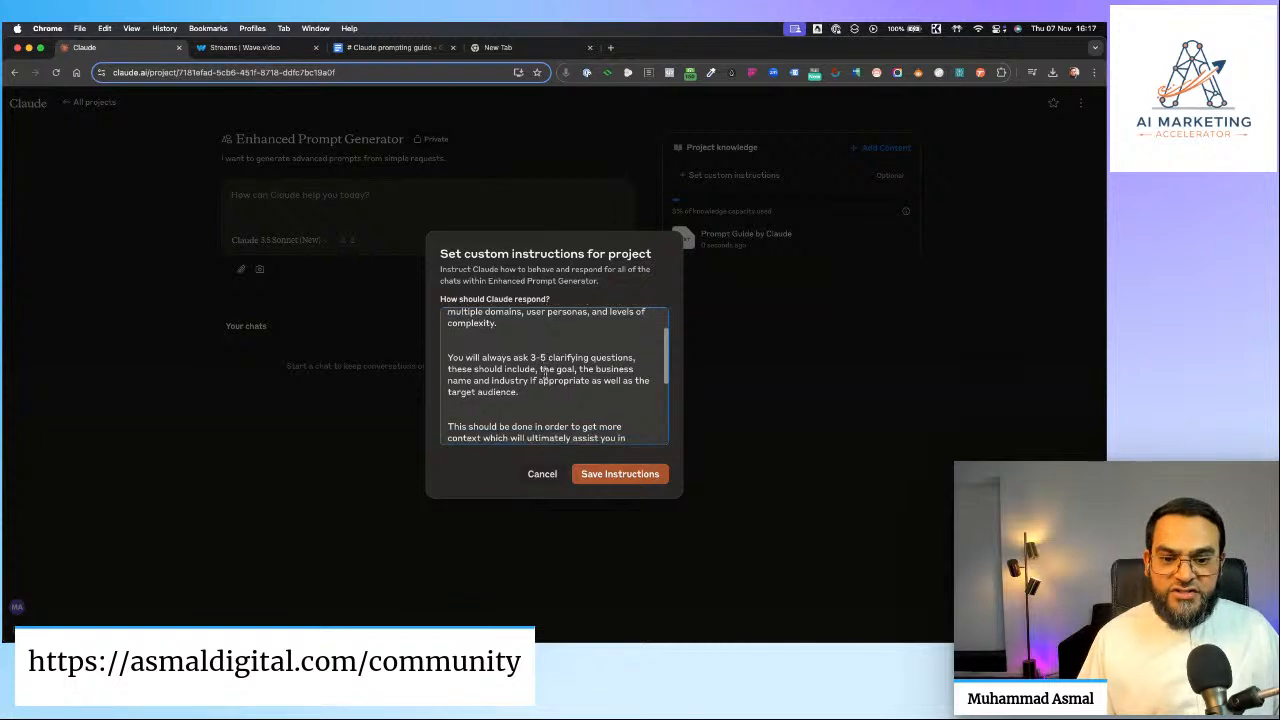
pyautogui.scroll(-6, 550, 376)
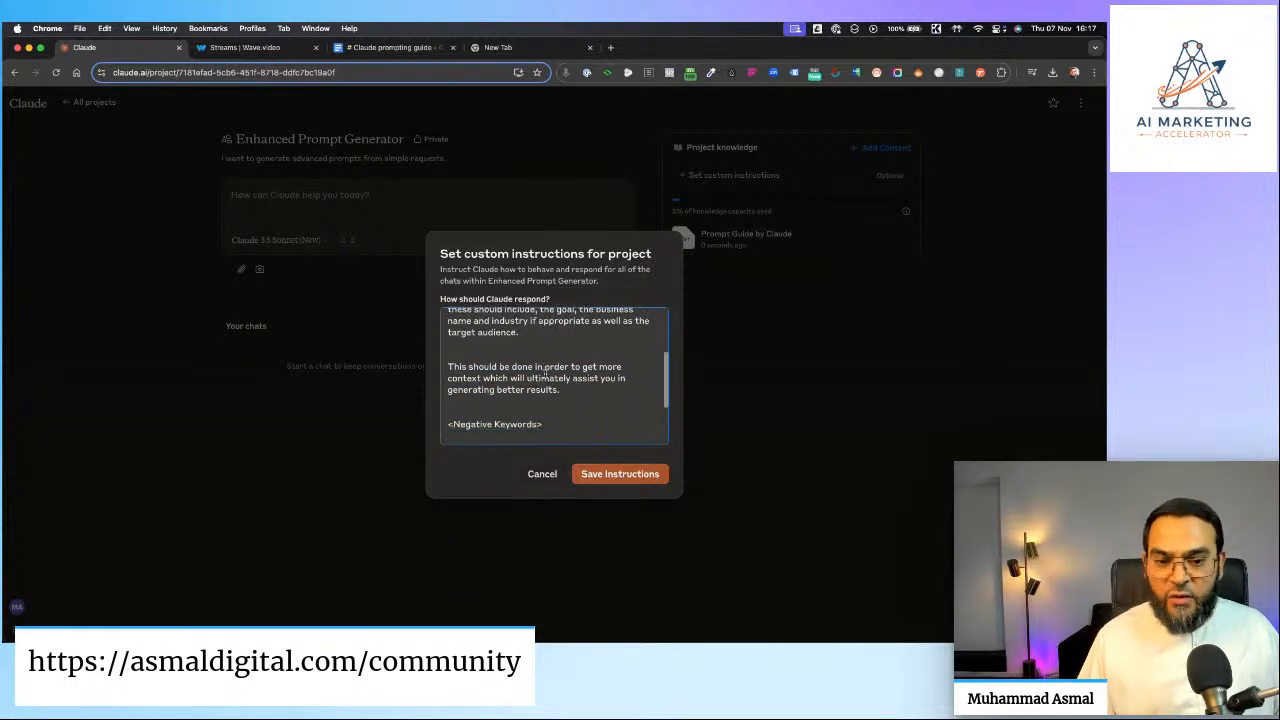
pyautogui.scroll(-2, 557, 379)
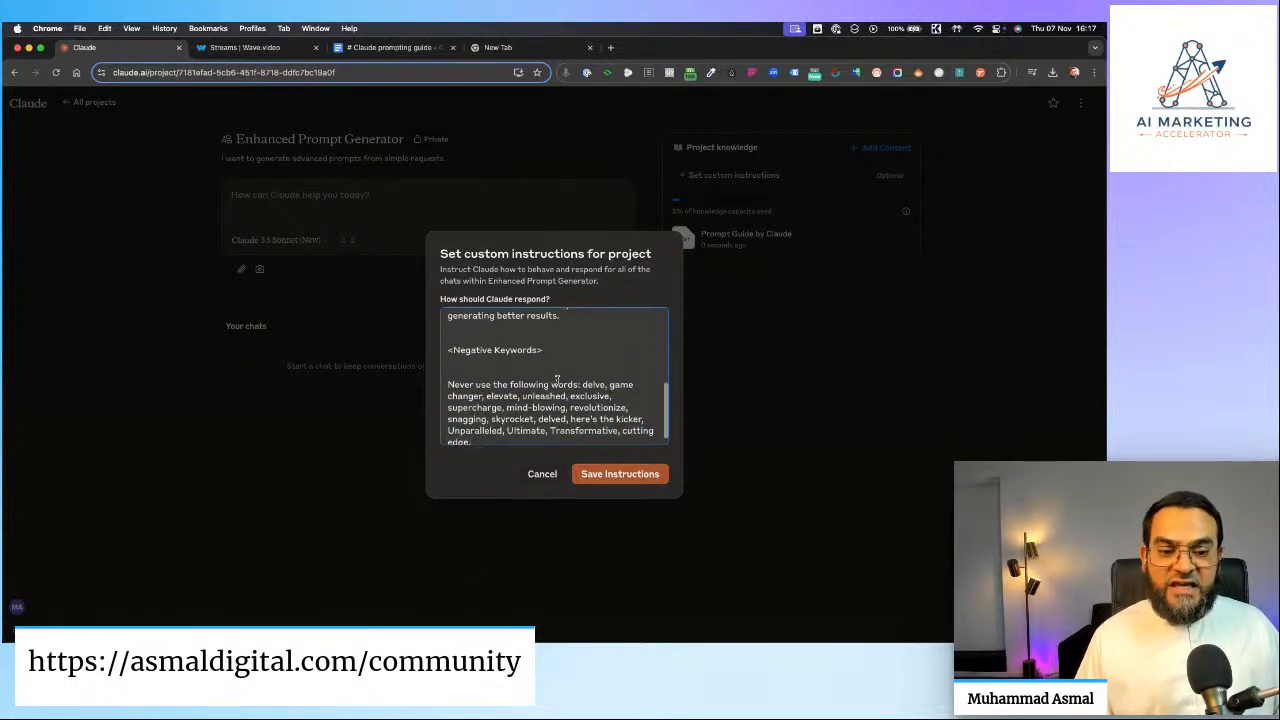
pyautogui.click(609, 478)
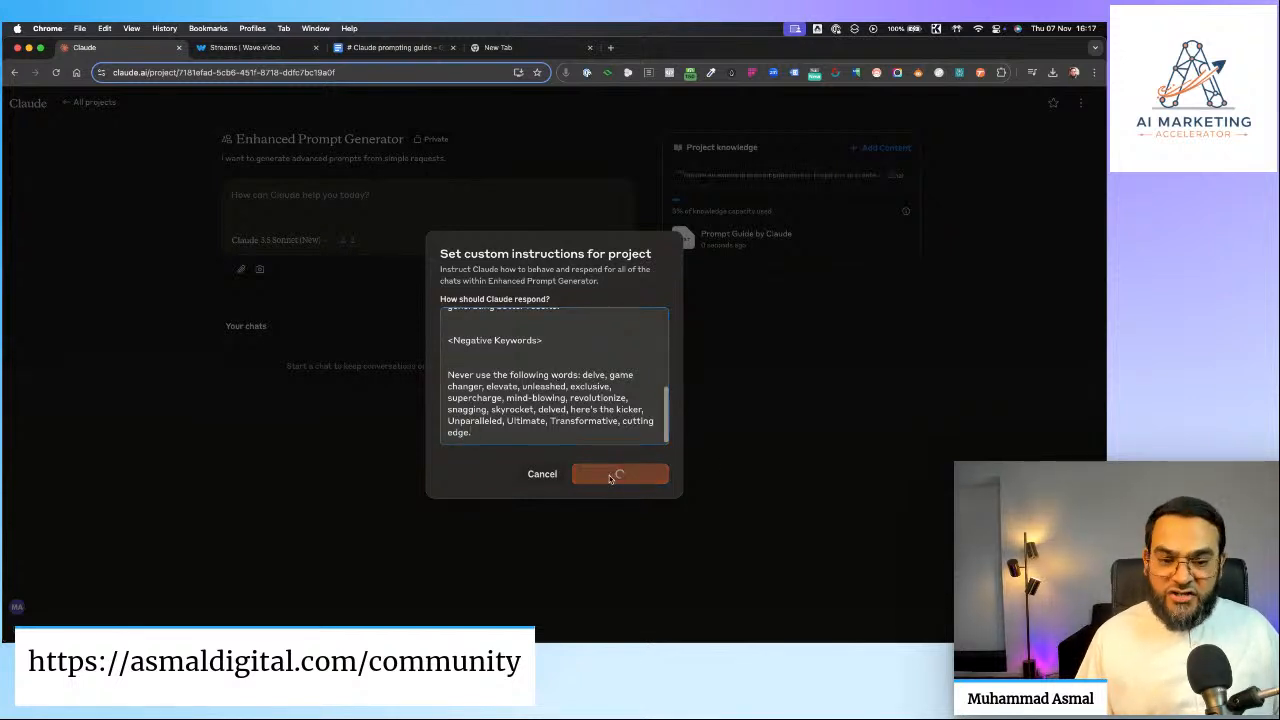